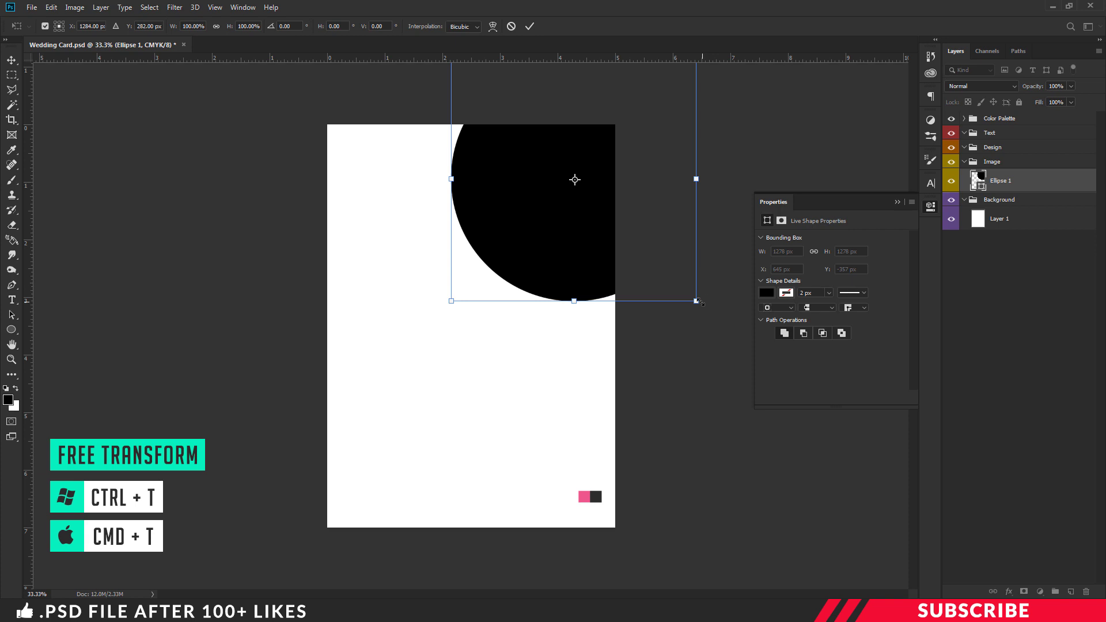
# Enlarge the black circle slightly and shift it up and to the left.
pyautogui.moveTo(695, 301); pyautogui.dragTo(710, 314)
pyautogui.moveTo(685, 257); pyautogui.dragTo(669, 244)
pyautogui.press('Return')
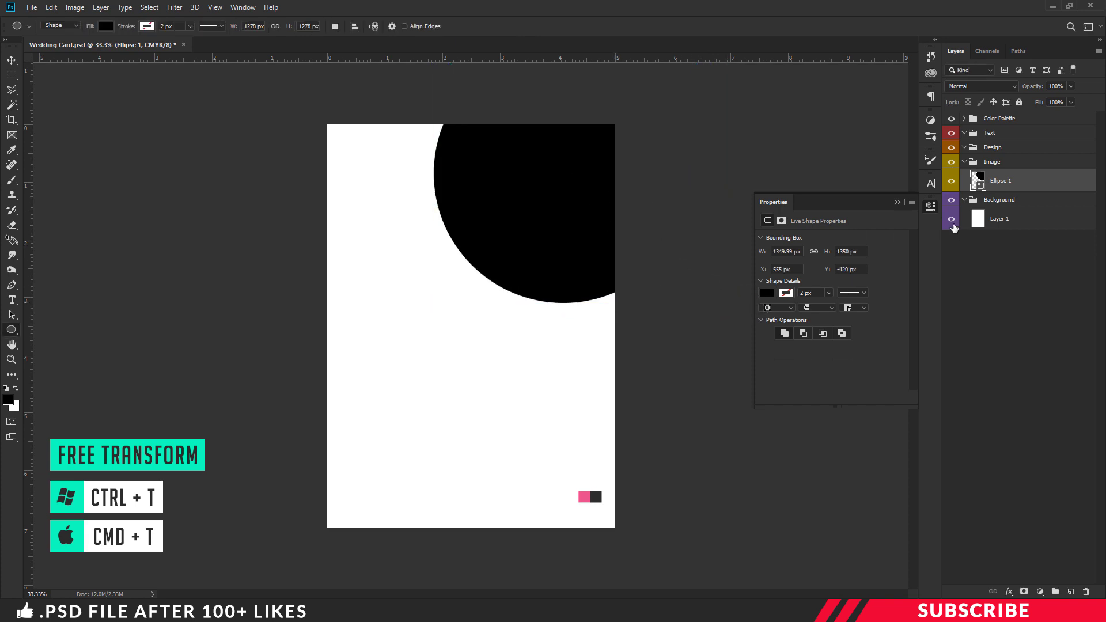
pyautogui.click(931, 206)
pyautogui.press('v')
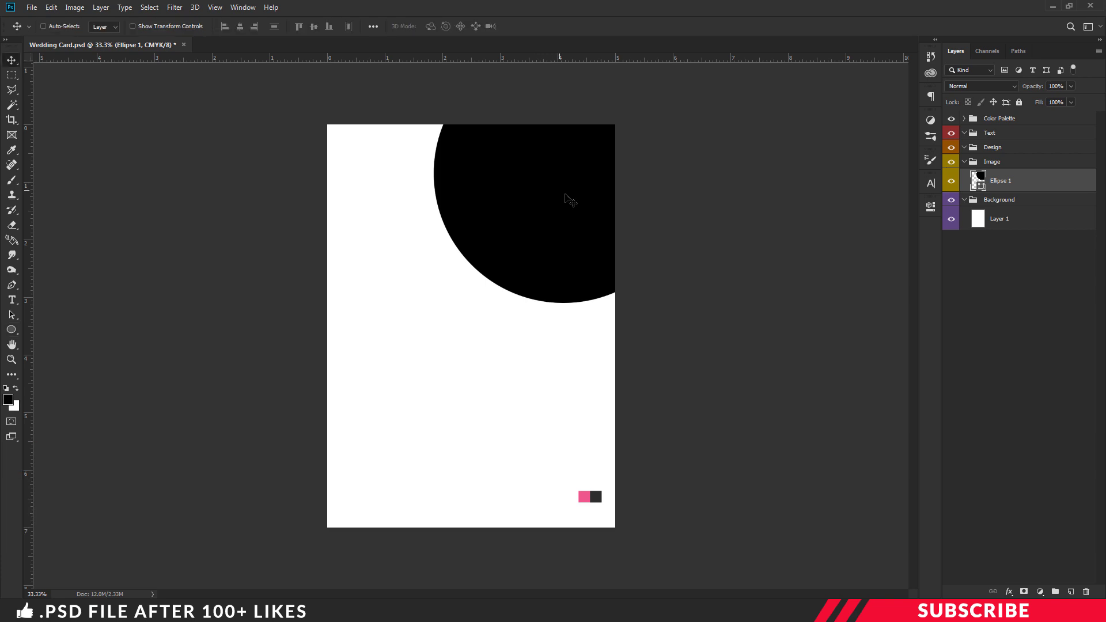
# Open Image 1 in Photoshop and drag the couple photo into the card.
pyautogui.hotkey('alt', 'Tab')
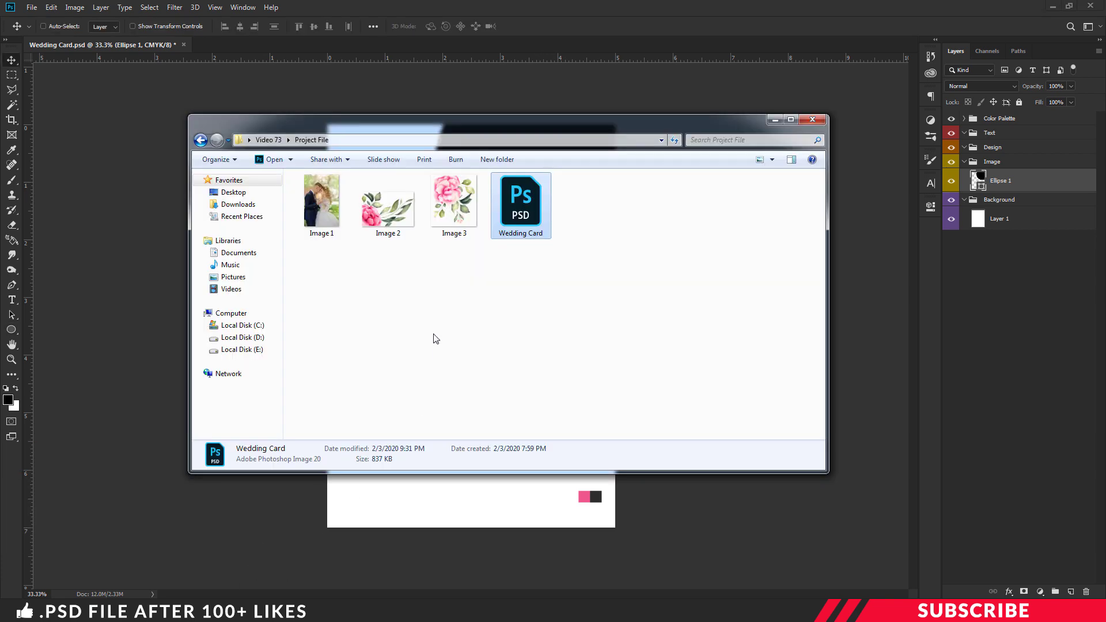
pyautogui.click(320, 223)
pyautogui.rightClick(325, 222)
pyautogui.moveTo(368, 346)
pyautogui.click(507, 349)
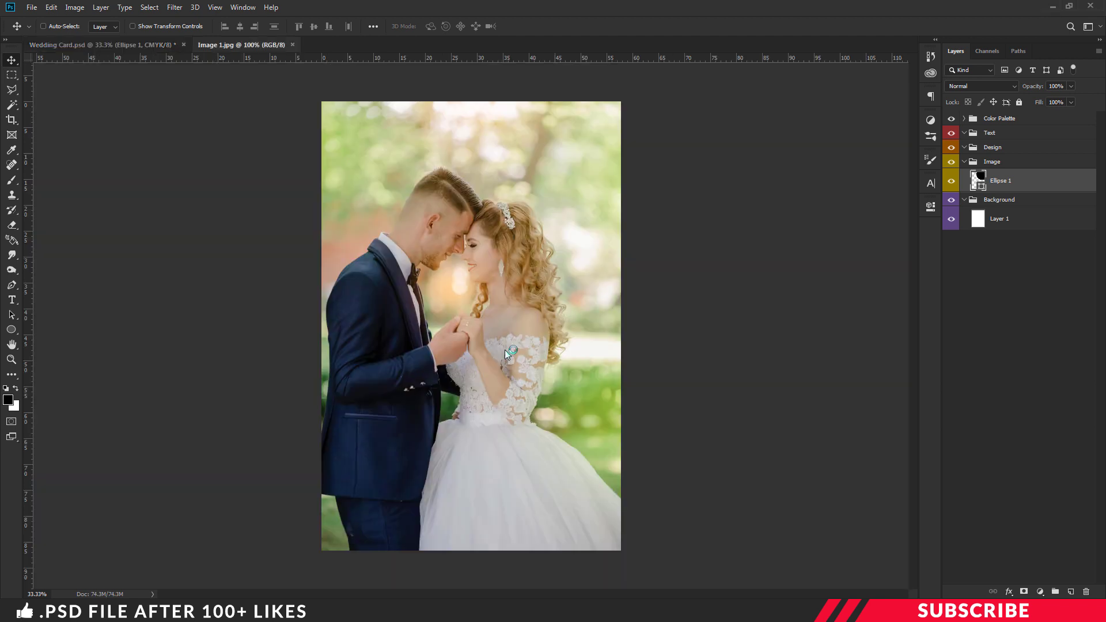
pyautogui.moveTo(283, 46); pyautogui.dragTo(292, 70)
pyautogui.moveTo(502, 164); pyautogui.dragTo(542, 142)
pyautogui.click(499, 65)
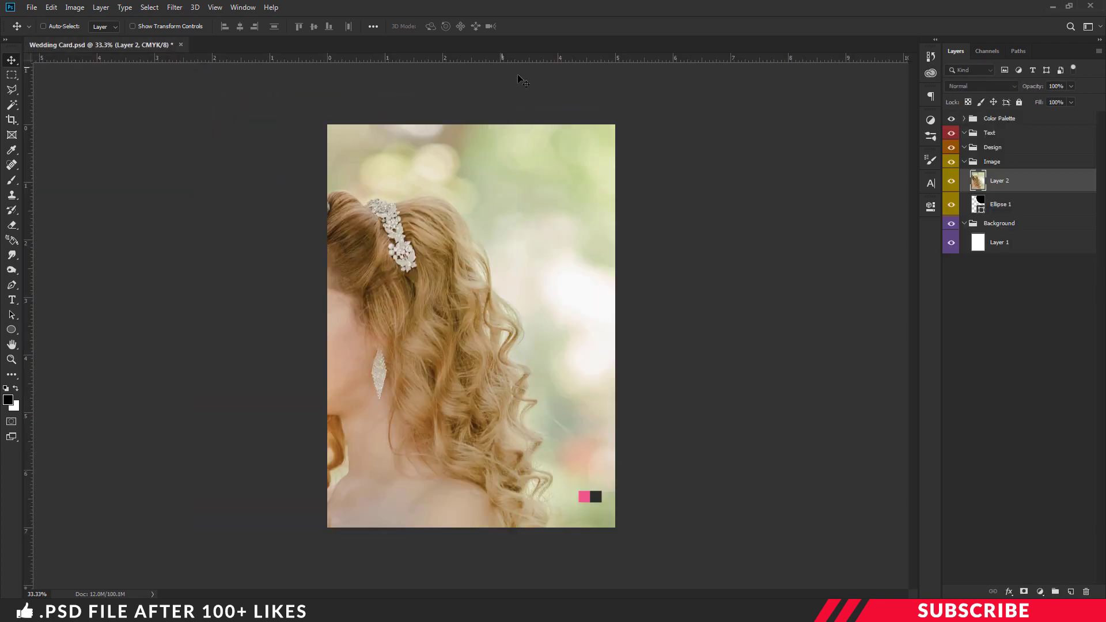
# Clip the photo to the circle and scale it to about 27% to fill it.
pyautogui.rightClick(1022, 185)
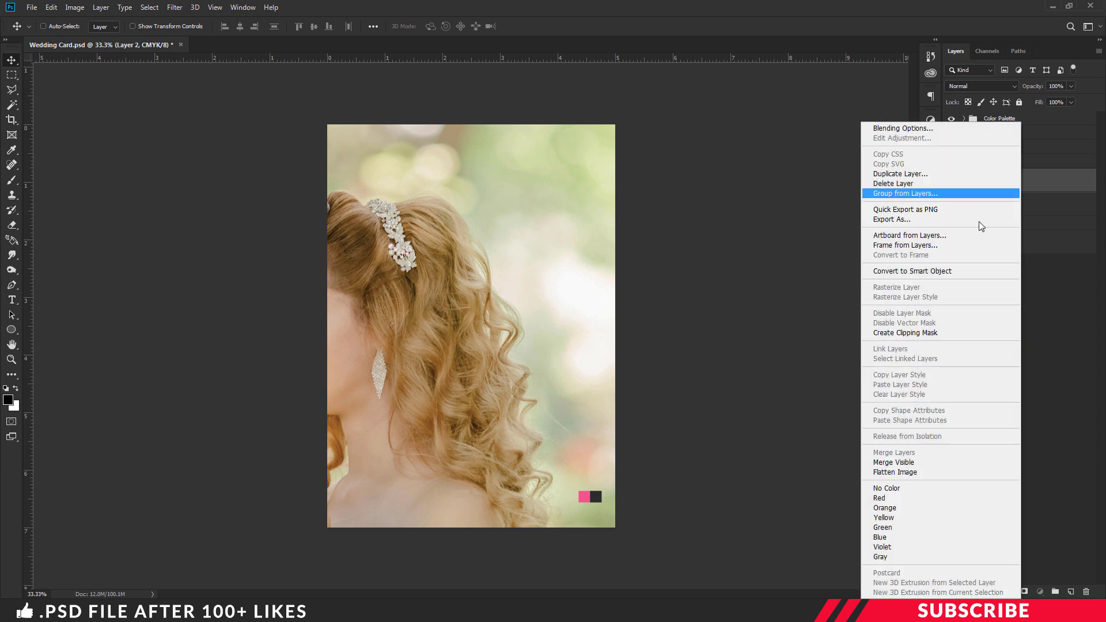
pyautogui.click(917, 333)
pyautogui.hotkey('ctrl', 't')
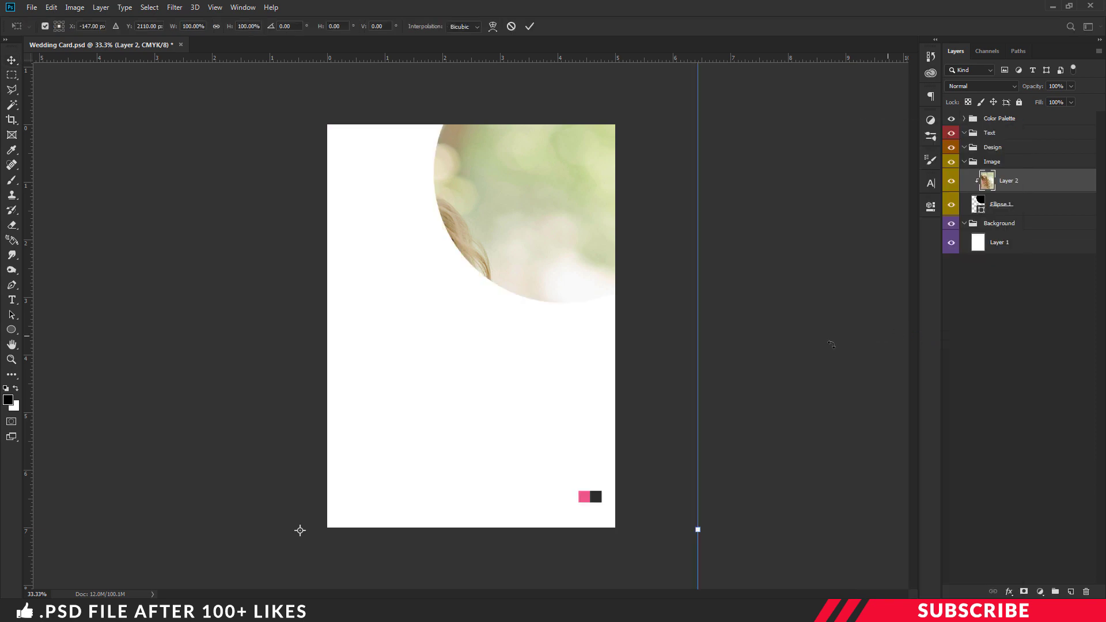
pyautogui.hotkey('ctrl', '-')
pyautogui.hotkey('ctrl', '-')
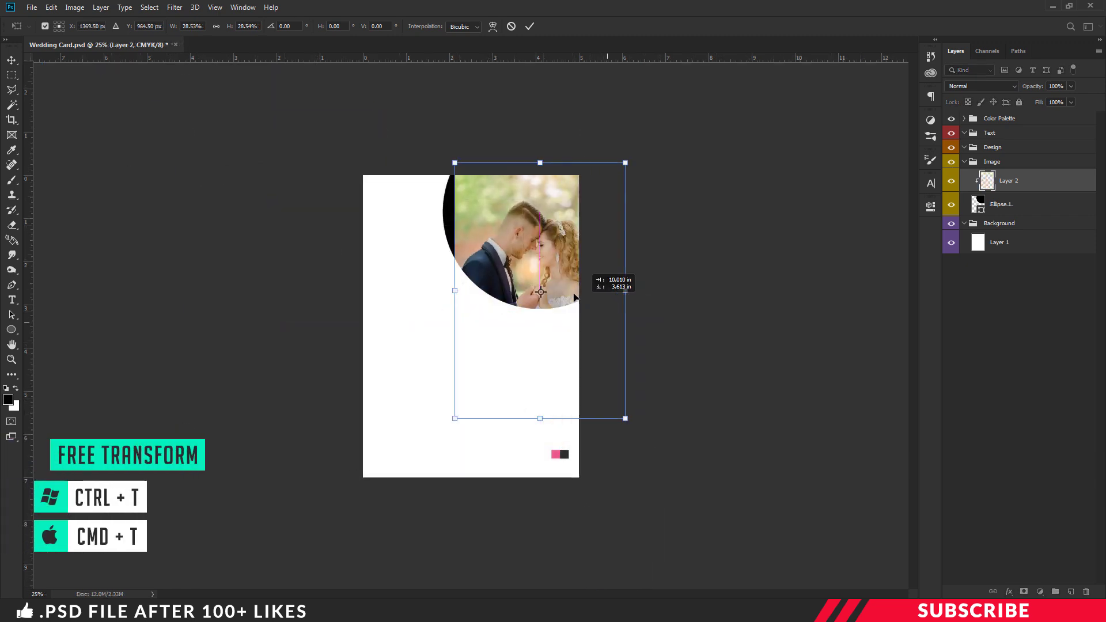
pyautogui.moveTo(602, 288)
pyautogui.mouseDown()
pyautogui.moveTo(576, 294)
pyautogui.moveTo(588, 305)
pyautogui.mouseUp()
pyautogui.hotkey('ctrl', '+')
pyautogui.moveTo(667, 447); pyautogui.dragTo(643, 408)
pyautogui.moveTo(619, 329); pyautogui.dragTo(614, 320)
pyautogui.moveTo(637, 393); pyautogui.dragTo(650, 410)
pyautogui.moveTo(604, 336); pyautogui.dragTo(602, 332)
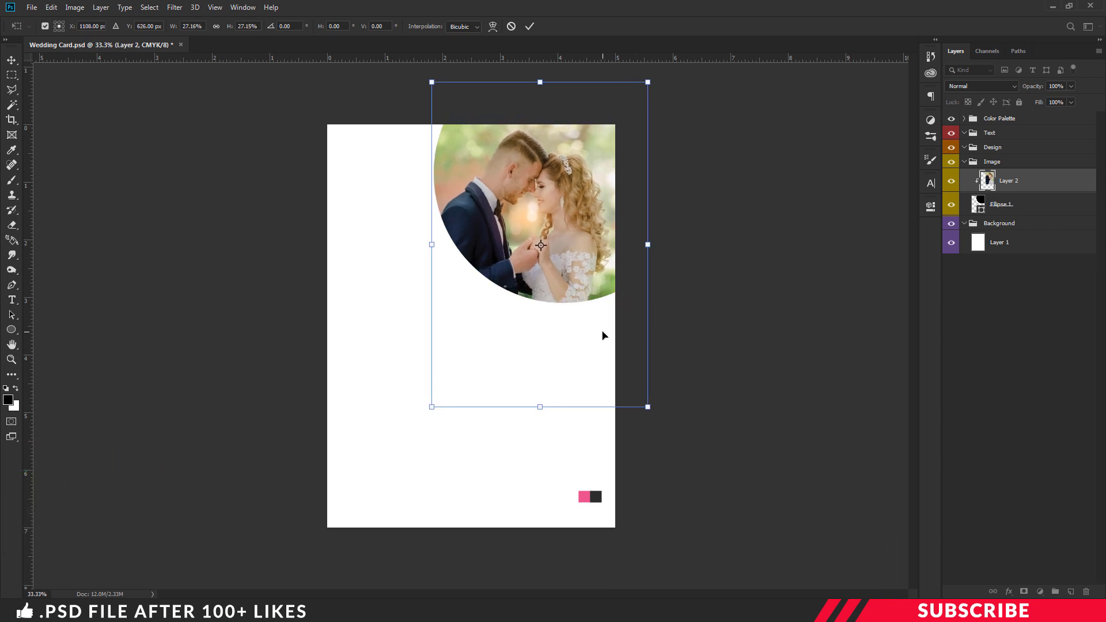
pyautogui.press('Return')
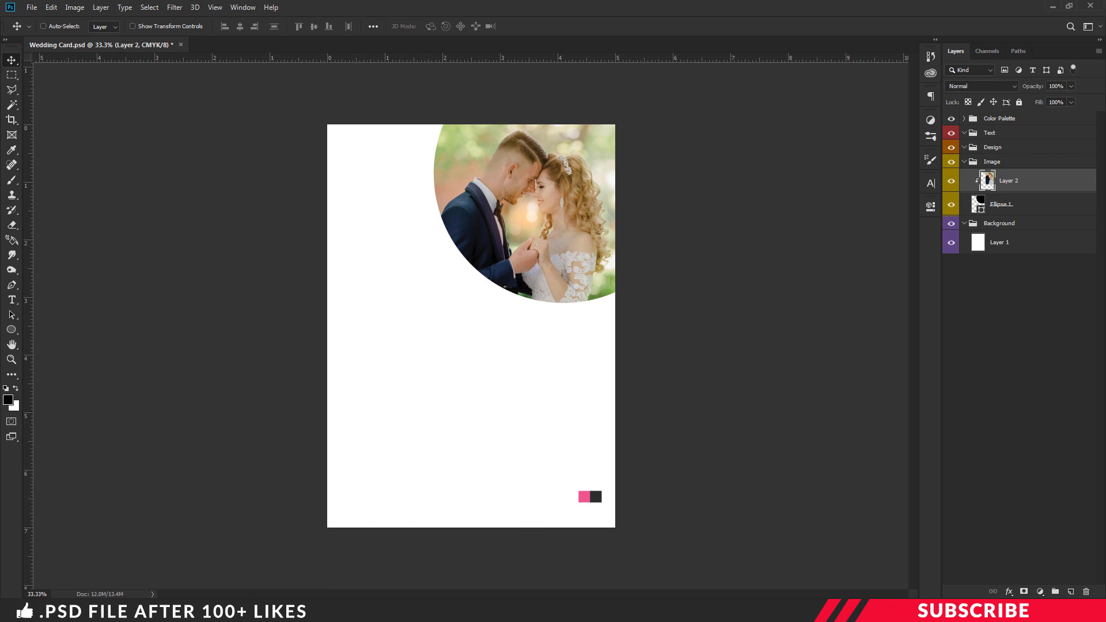
pyautogui.hotkey('alt', 'Tab')
# Open Image 2 and drag the pink rose watercolor into the card.
pyautogui.click(494, 339)
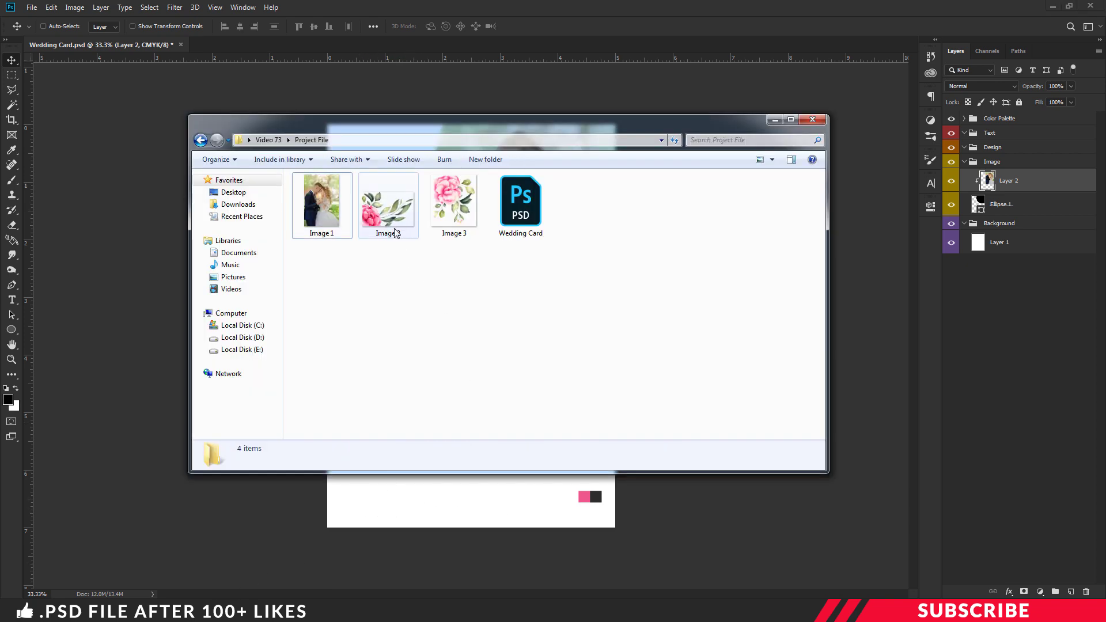
pyautogui.rightClick(383, 218)
pyautogui.moveTo(427, 360)
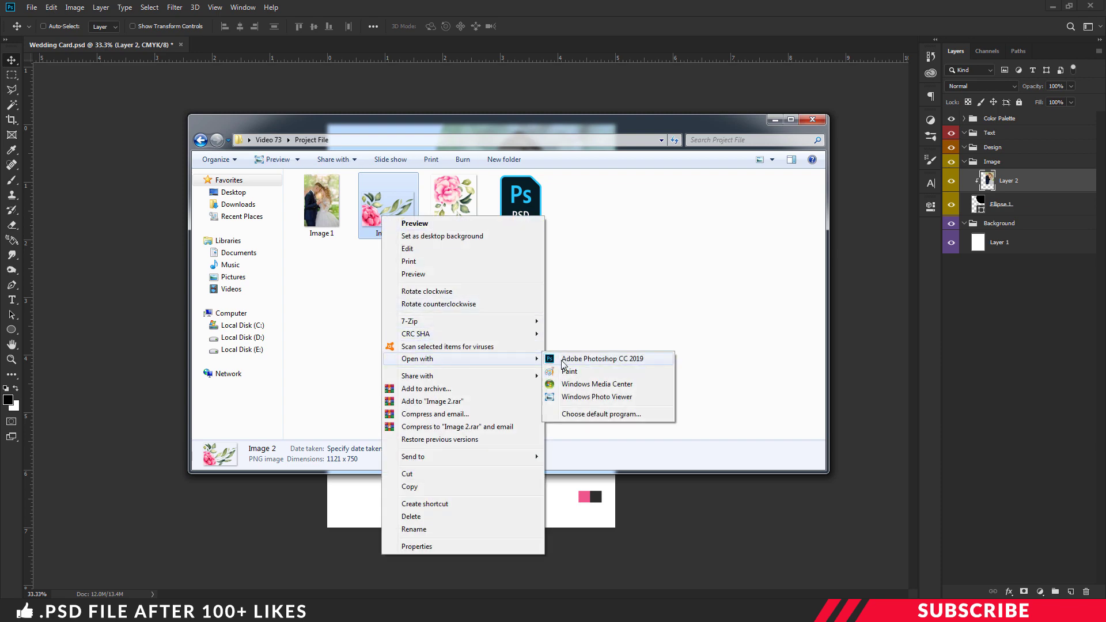
pyautogui.click(563, 362)
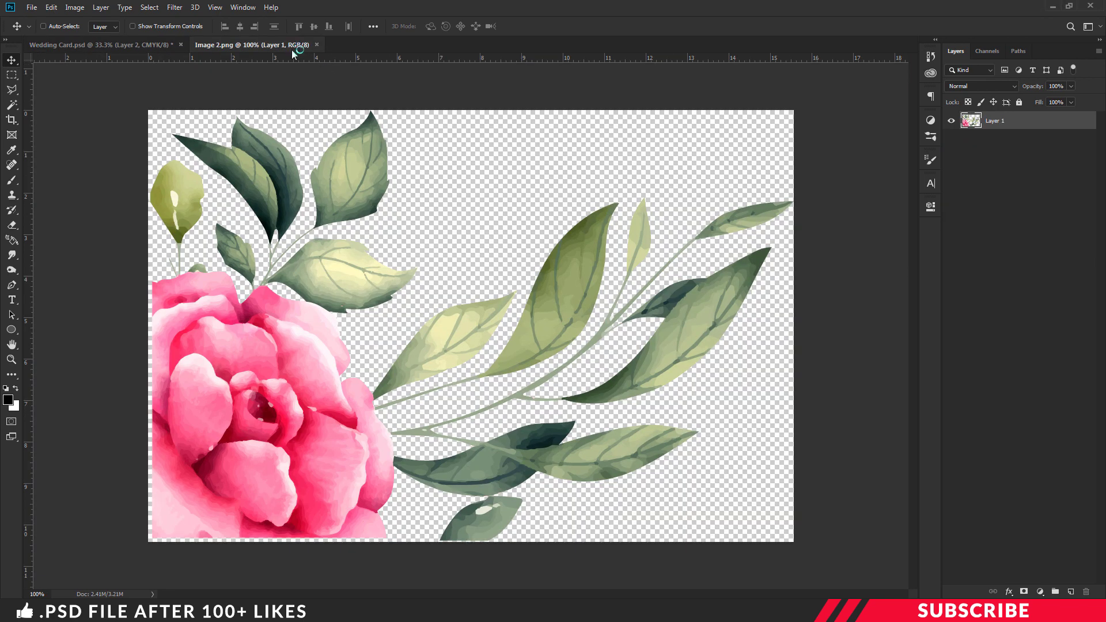
pyautogui.moveTo(292, 49); pyautogui.dragTo(295, 67)
pyautogui.moveTo(420, 324); pyautogui.dragTo(458, 533)
pyautogui.click(844, 60)
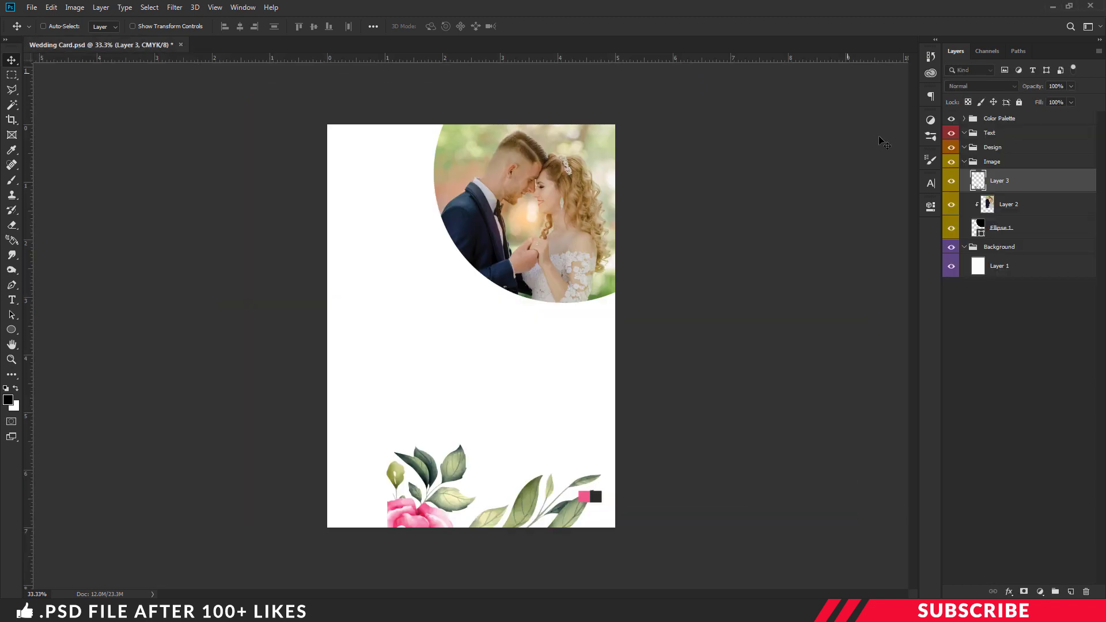
# Scale the floral to about 85% and place it in the card's bottom-left corner.
pyautogui.moveTo(574, 488); pyautogui.dragTo(490, 441)
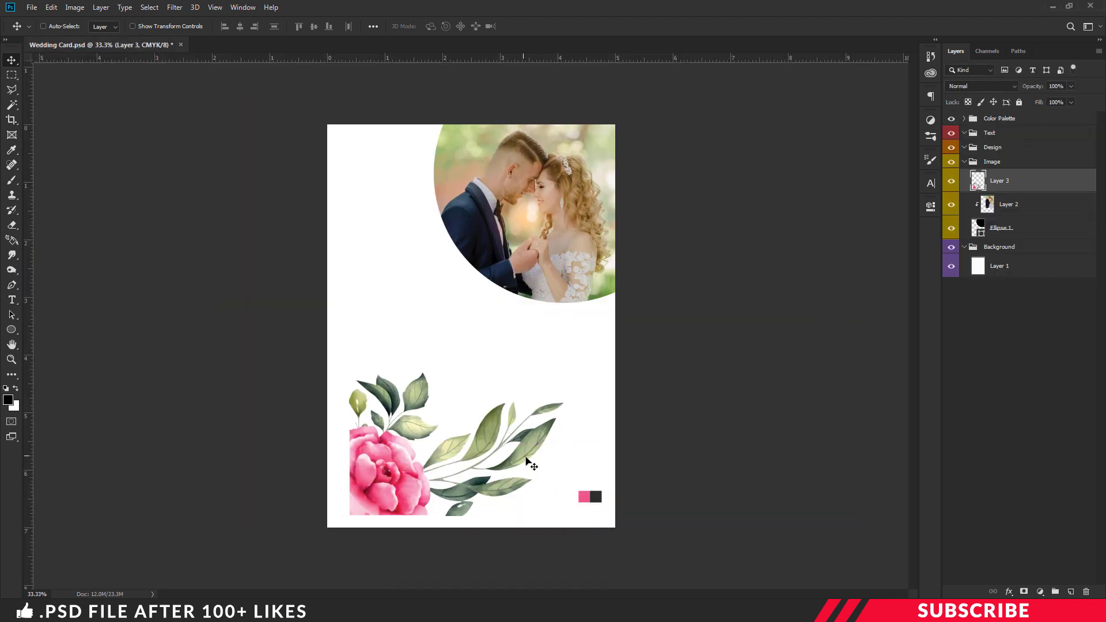
pyautogui.hotkey('ctrl', 't')
pyautogui.moveTo(562, 372); pyautogui.dragTo(538, 389)
pyautogui.moveTo(509, 440); pyautogui.dragTo(487, 459)
pyautogui.moveTo(515, 535); pyautogui.dragTo(509, 531)
pyautogui.press('Return')
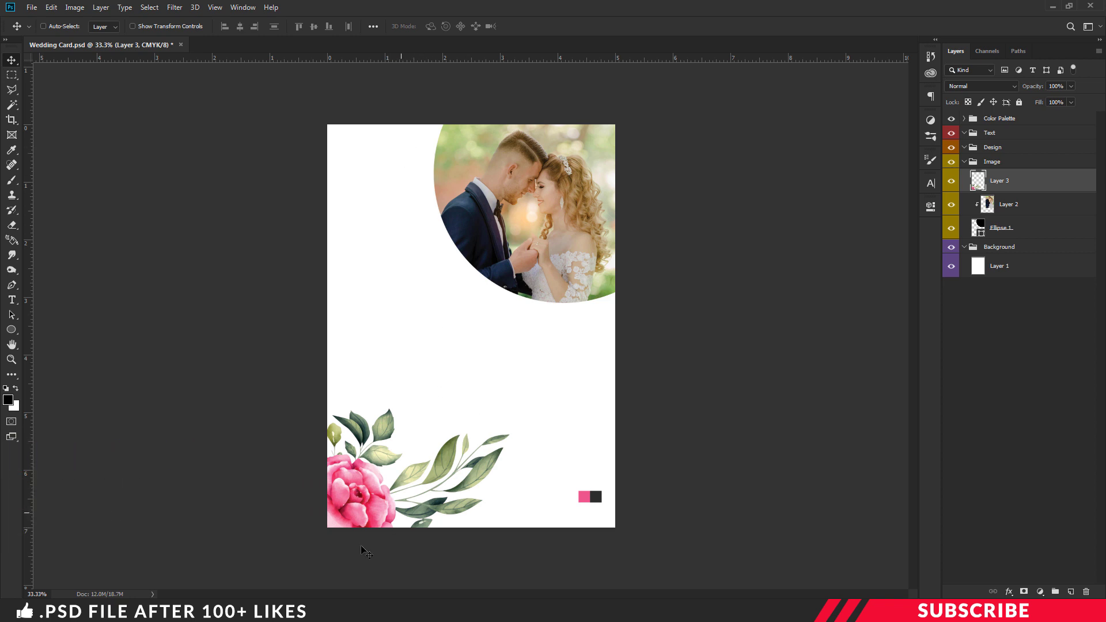
pyautogui.hotkey('alt', 'Tab')
pyautogui.click(432, 336)
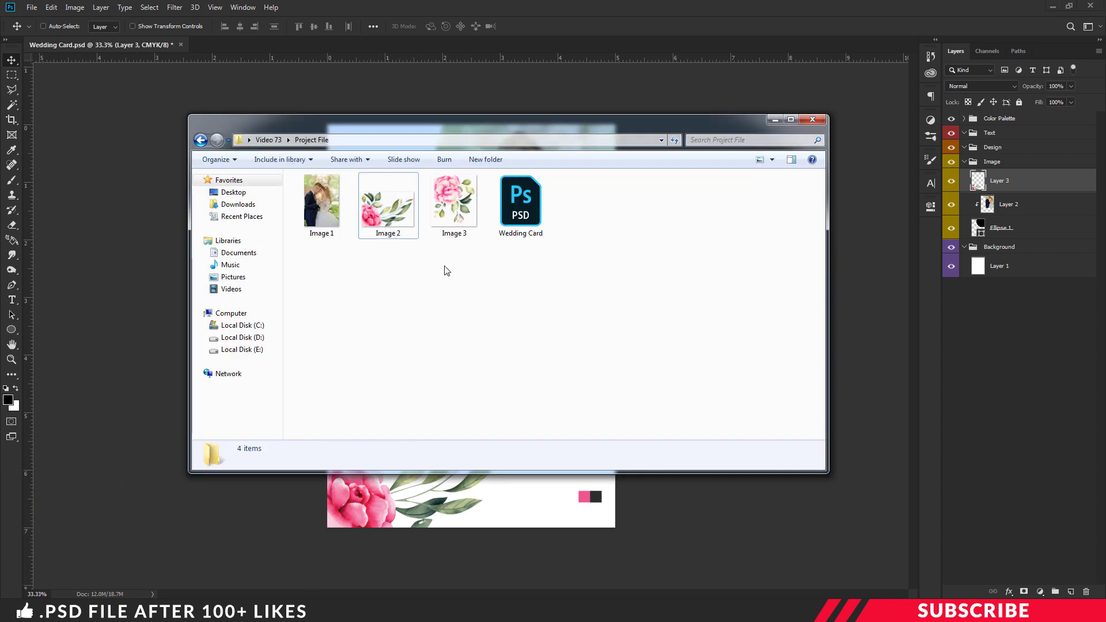
# Open Image 3 and drag the rose bouquet into the card.
pyautogui.click(455, 215)
pyautogui.rightClick(456, 219)
pyautogui.moveTo(573, 358)
pyautogui.click(628, 358)
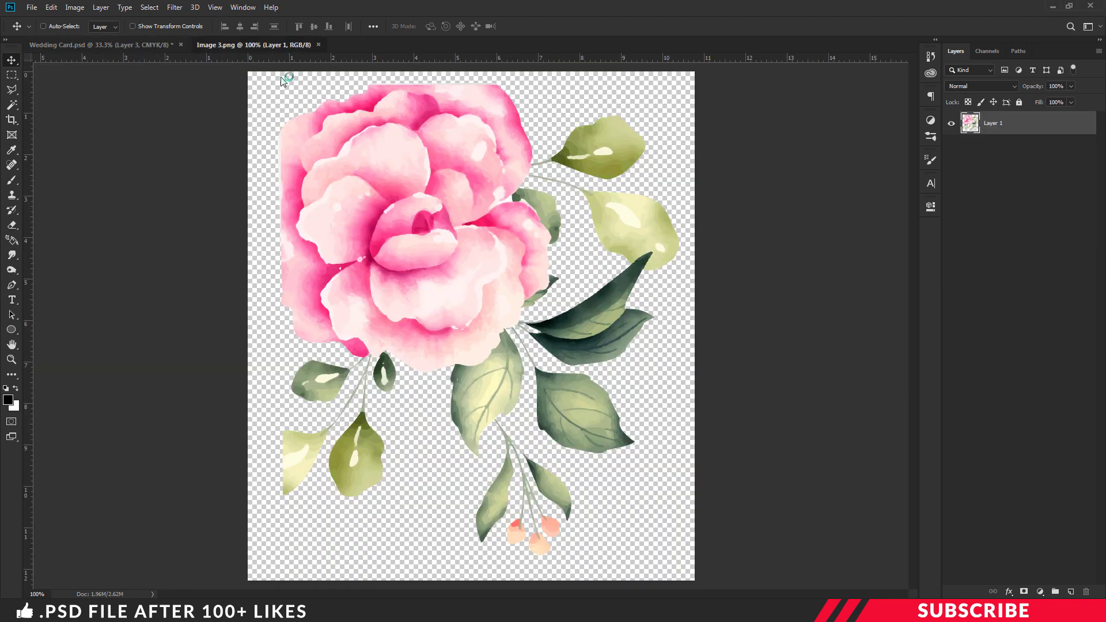
pyautogui.moveTo(253, 44); pyautogui.dragTo(263, 65)
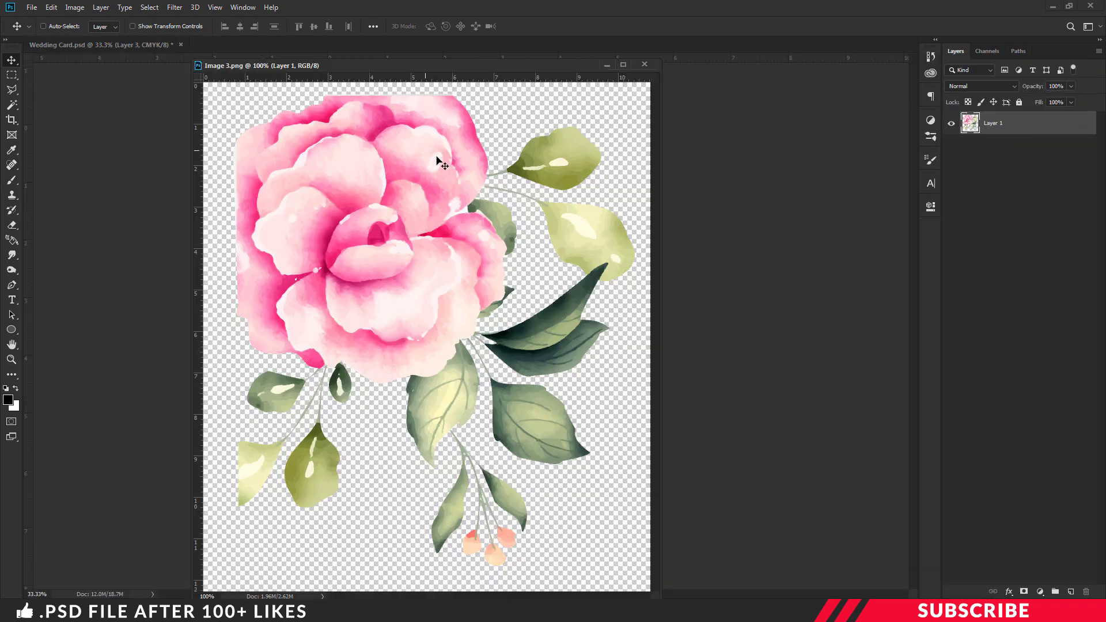
pyautogui.moveTo(969, 122); pyautogui.dragTo(758, 178)
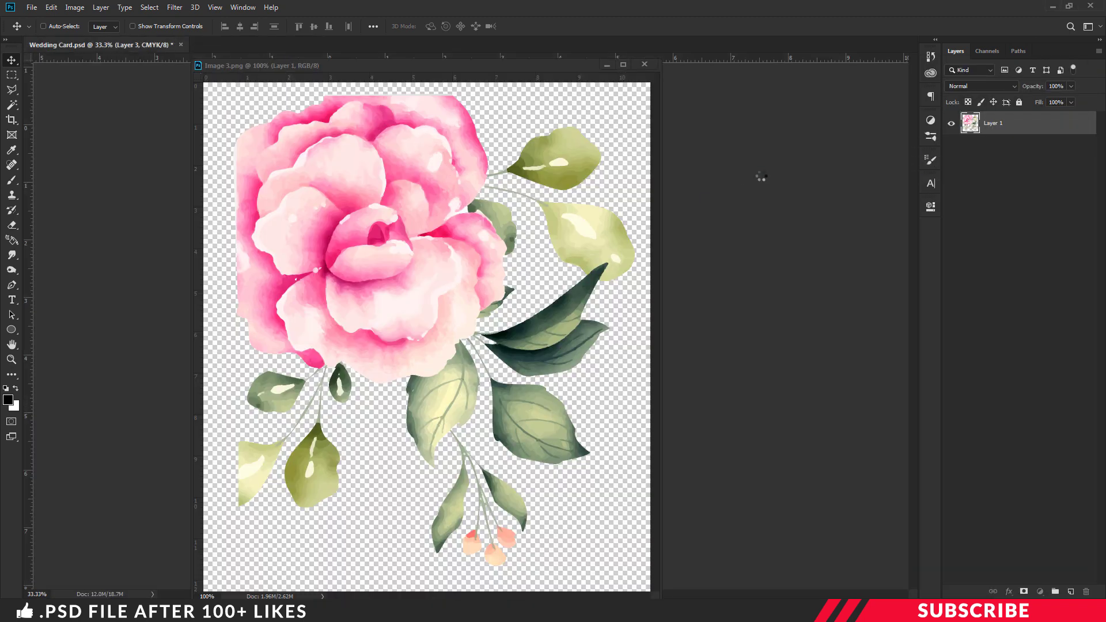
pyautogui.click(651, 64)
# Scale the bouquet to 71% in the top-left corner and move the colour swatches up beside it.
pyautogui.moveTo(456, 322); pyautogui.dragTo(458, 280)
pyautogui.hotkey('ctrl', 't')
pyautogui.moveTo(496, 357); pyautogui.dragTo(459, 314)
pyautogui.moveTo(438, 259); pyautogui.dragTo(396, 177)
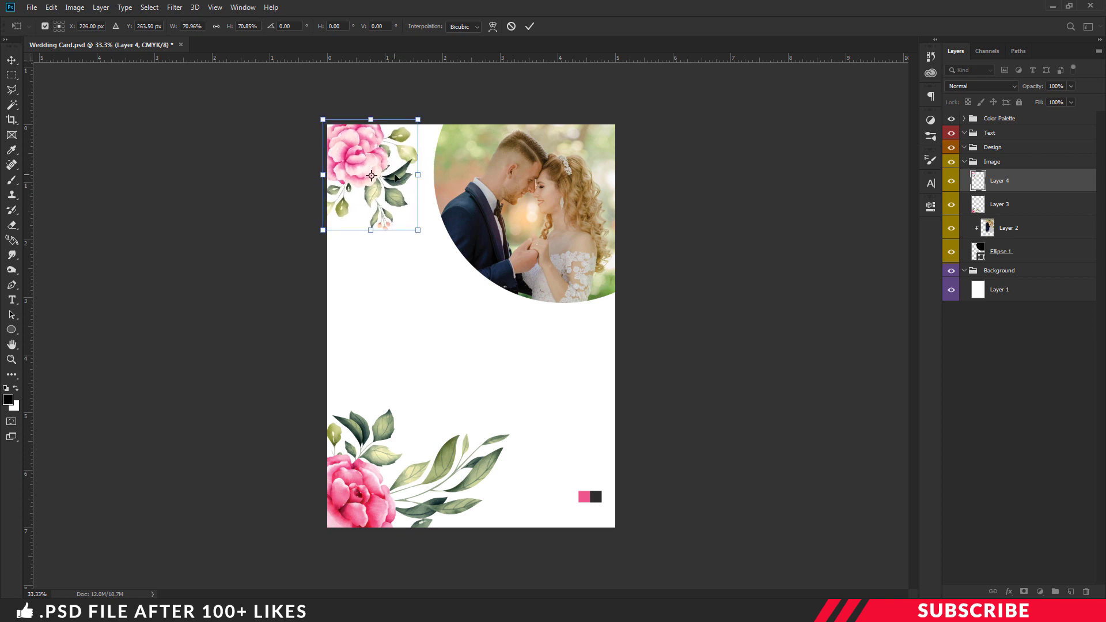
pyautogui.press('Return')
pyautogui.click(1000, 118)
pyautogui.moveTo(584, 494); pyautogui.dragTo(412, 186)
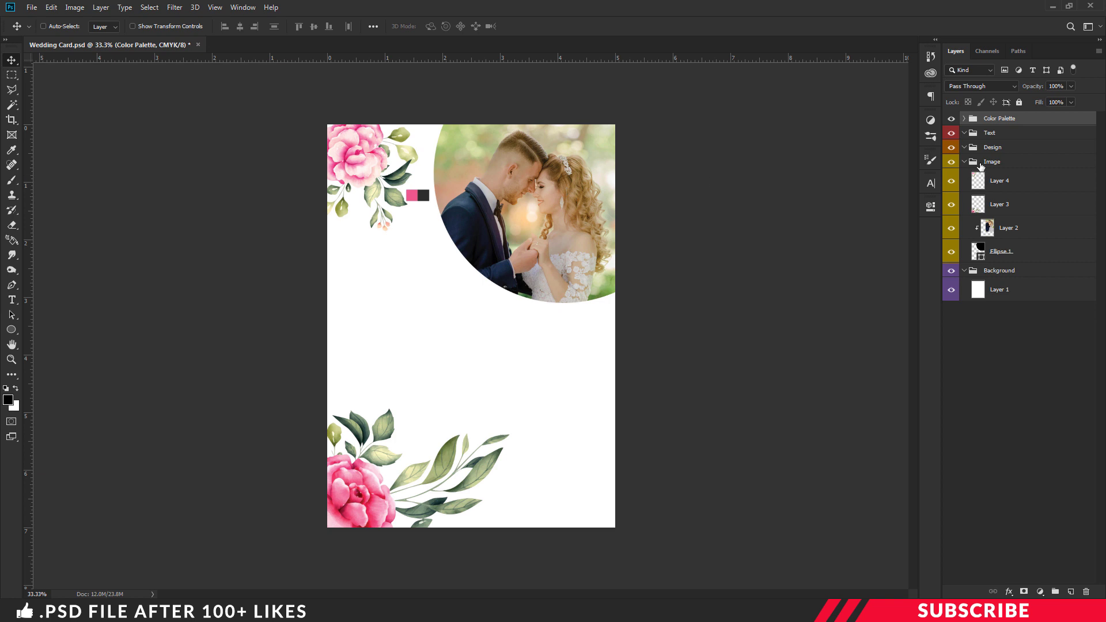
# Add a new layer in the Text group and set the foreground colour to the card's pink swatch.
pyautogui.click(965, 162)
pyautogui.click(964, 176)
pyautogui.click(987, 133)
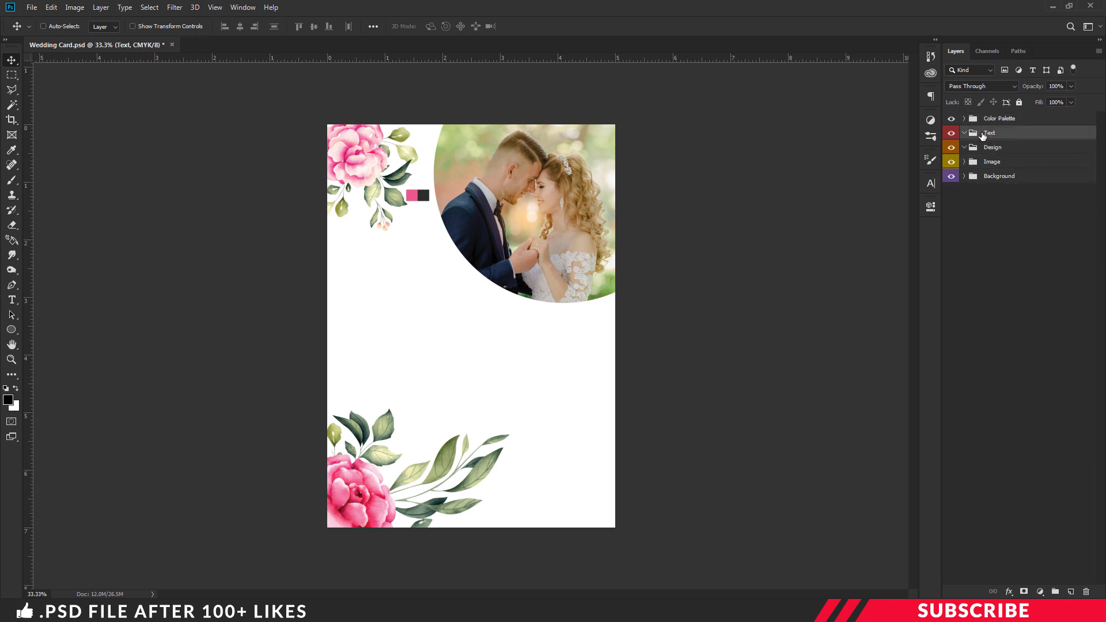
pyautogui.click(1071, 591)
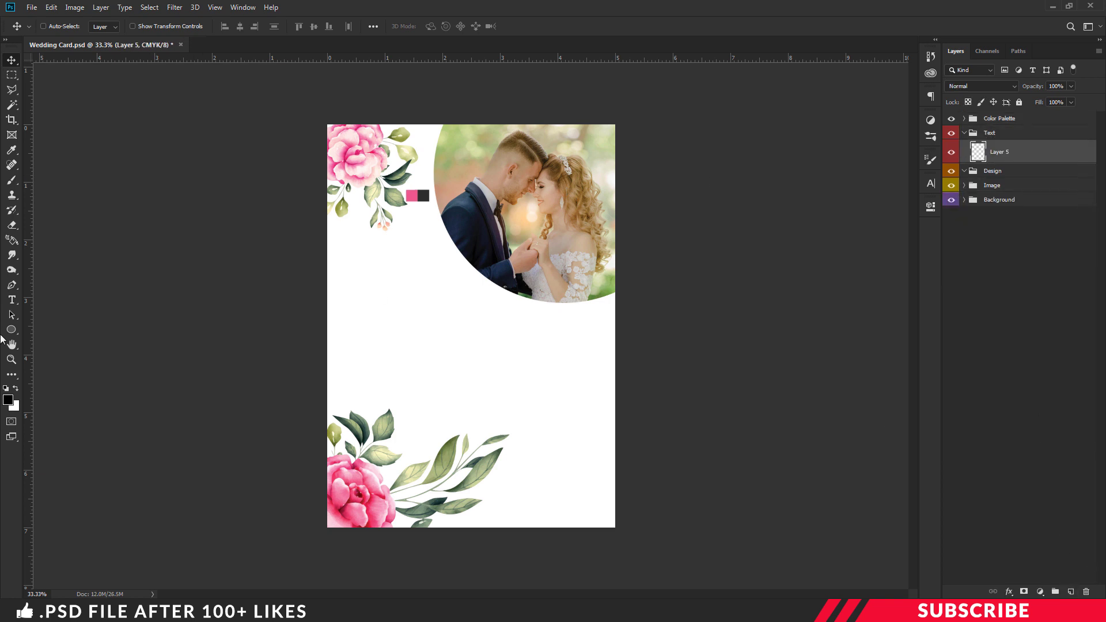
pyautogui.click(8, 401)
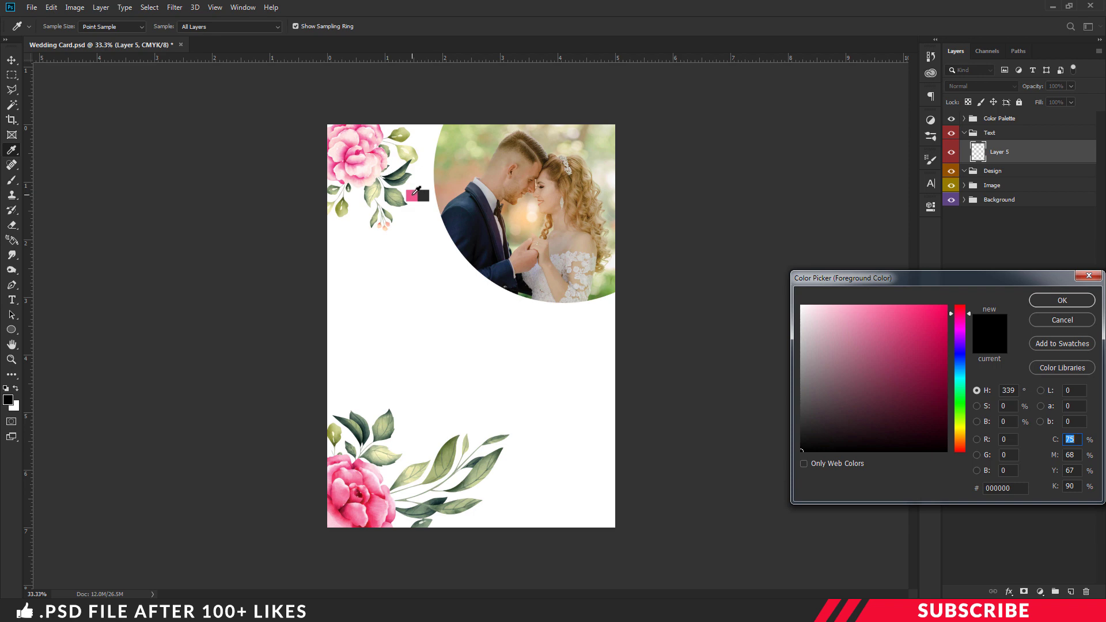
pyautogui.click(412, 195)
pyautogui.click(1061, 300)
# Type 'Save' in the Angilla Tattoo font, without all caps, under the top-left florals.
pyautogui.write('t')
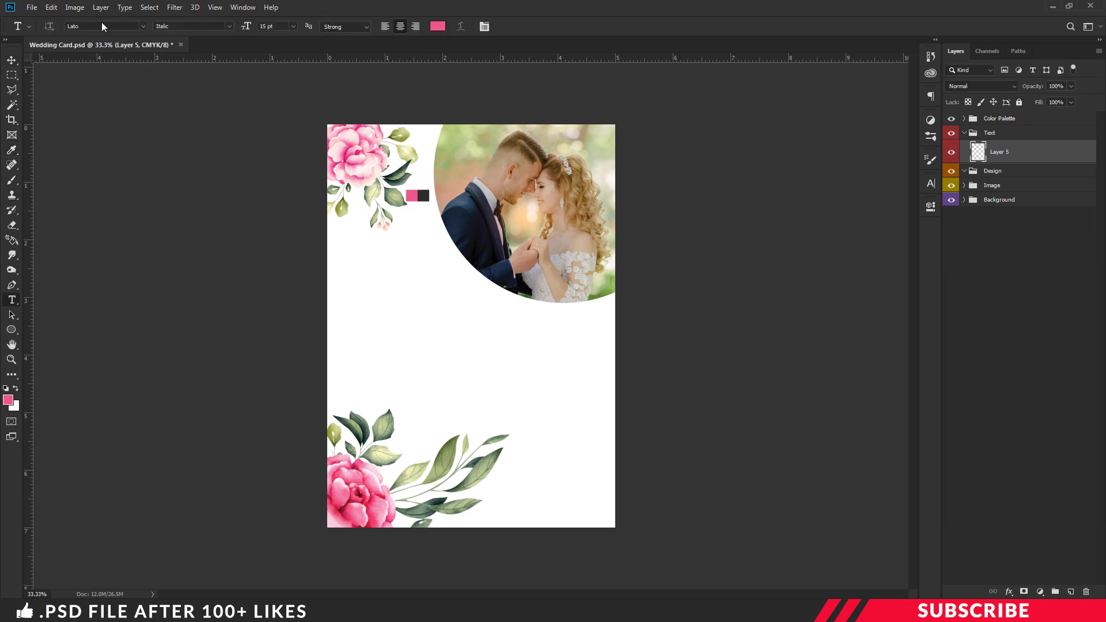
pyautogui.write('ang')
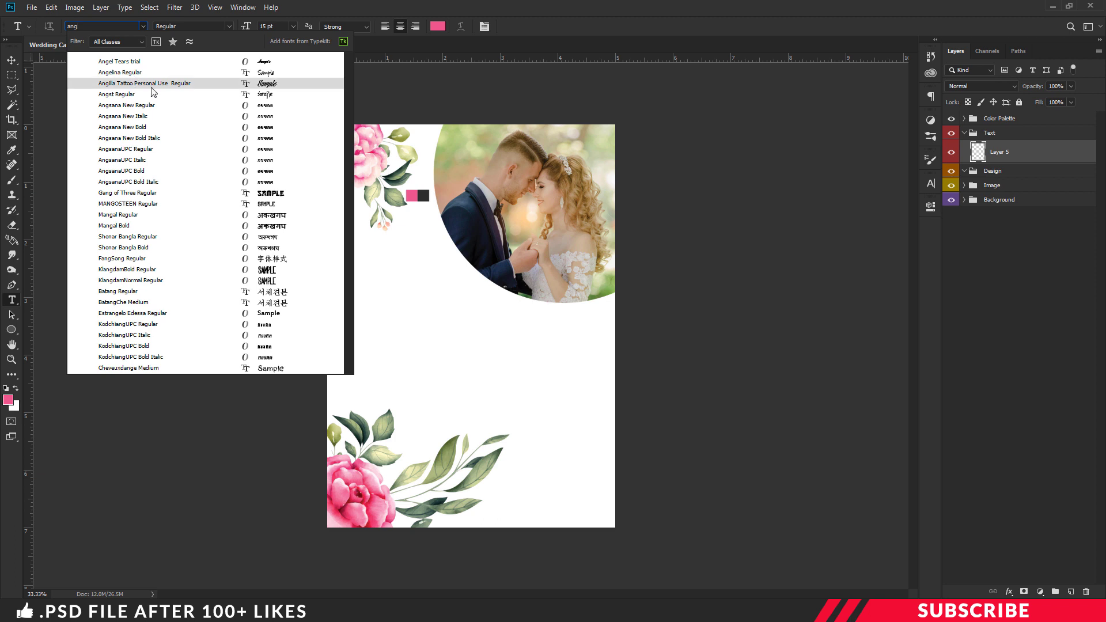
pyautogui.click(152, 86)
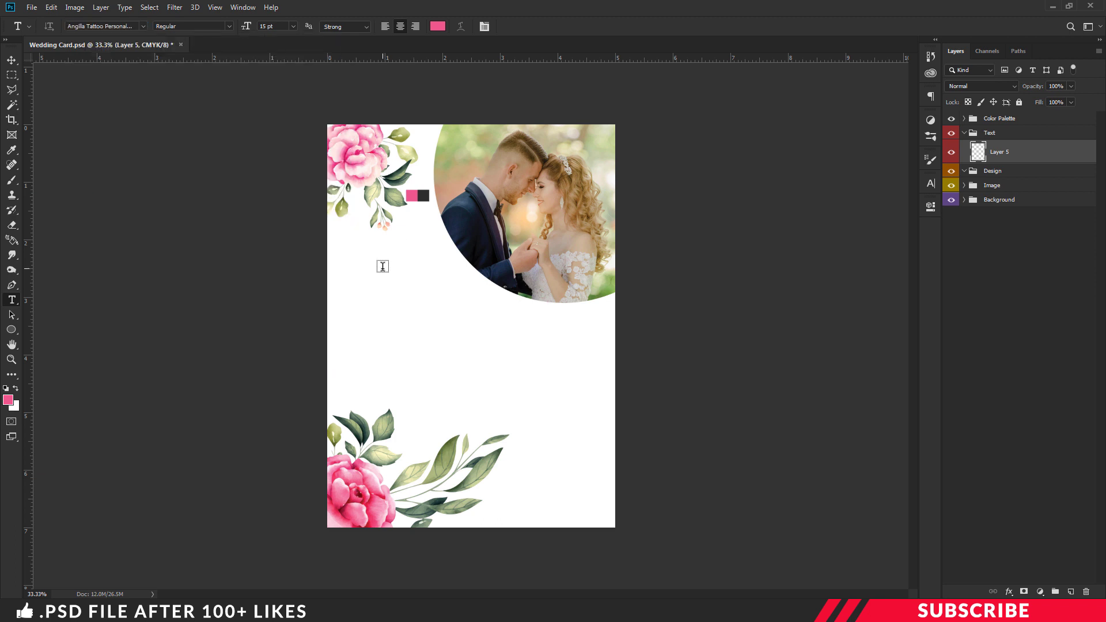
pyautogui.click(384, 274)
pyautogui.write('save')
pyautogui.hotkey('ctrl', 'a')
pyautogui.click(930, 183)
pyautogui.click(836, 261)
pyautogui.click(931, 184)
pyautogui.hotkey('ctrl', '+')
pyautogui.click(320, 237)
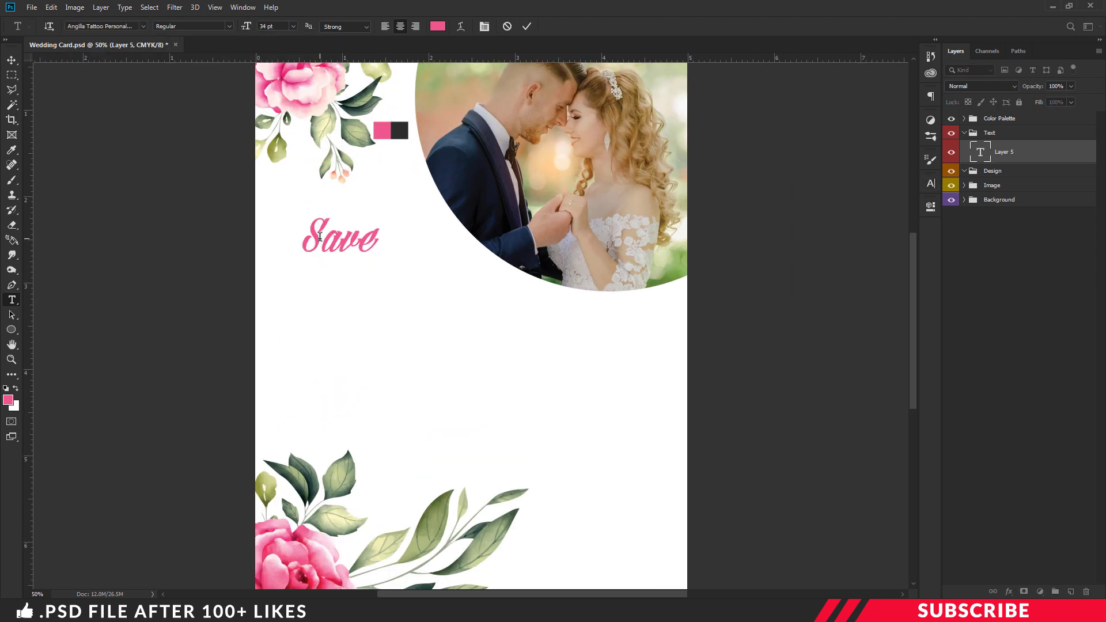
pyautogui.press('v')
pyautogui.moveTo(345, 248); pyautogui.dragTo(377, 274)
# Duplicate the text layer and change the copy to 'the' in a smaller size.
pyautogui.hotkey('ctrl', 'j')
pyautogui.press('t')
pyautogui.doubleClick(364, 252)
pyautogui.write('the')
pyautogui.hotkey('ctrl', 'a')
pyautogui.press('Return')
pyautogui.press('v')
# Duplicate again and change the copy to 'Date' at 40 pt, placed beneath 'the'.
pyautogui.hotkey('ctrl', 'j')
pyautogui.press('t')
pyautogui.doubleClick(365, 274)
pyautogui.write('date')
pyautogui.press('BackSpace')
pyautogui.press('BackSpace')
pyautogui.press('BackSpace')
pyautogui.press('BackSpace')
pyautogui.write('Date')
pyautogui.hotkey('ctrl', 'a')
pyautogui.moveTo(275, 26); pyautogui.dragTo(247, 28)
pyautogui.write('40')
pyautogui.press('Return')
pyautogui.press('v')
pyautogui.moveTo(398, 264); pyautogui.dragTo(357, 254)
# Select all three title layers together and zoom out to see the whole card.
pyautogui.keyDown('shift'); pyautogui.click(1001, 198); pyautogui.keyUp('shift')
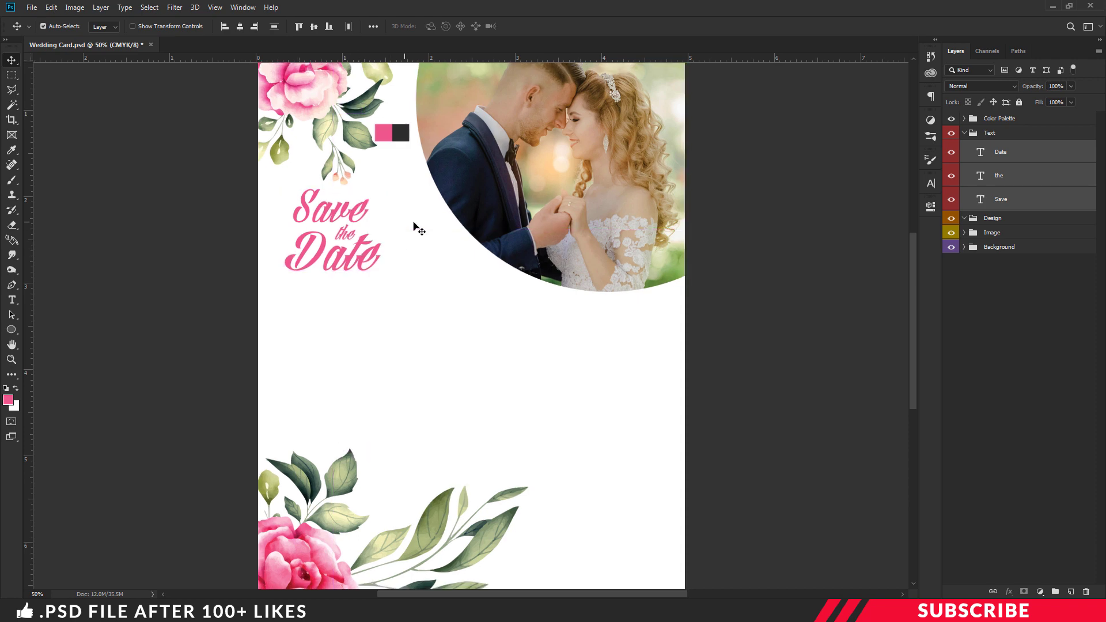
pyautogui.hotkey('ctrl', '-')
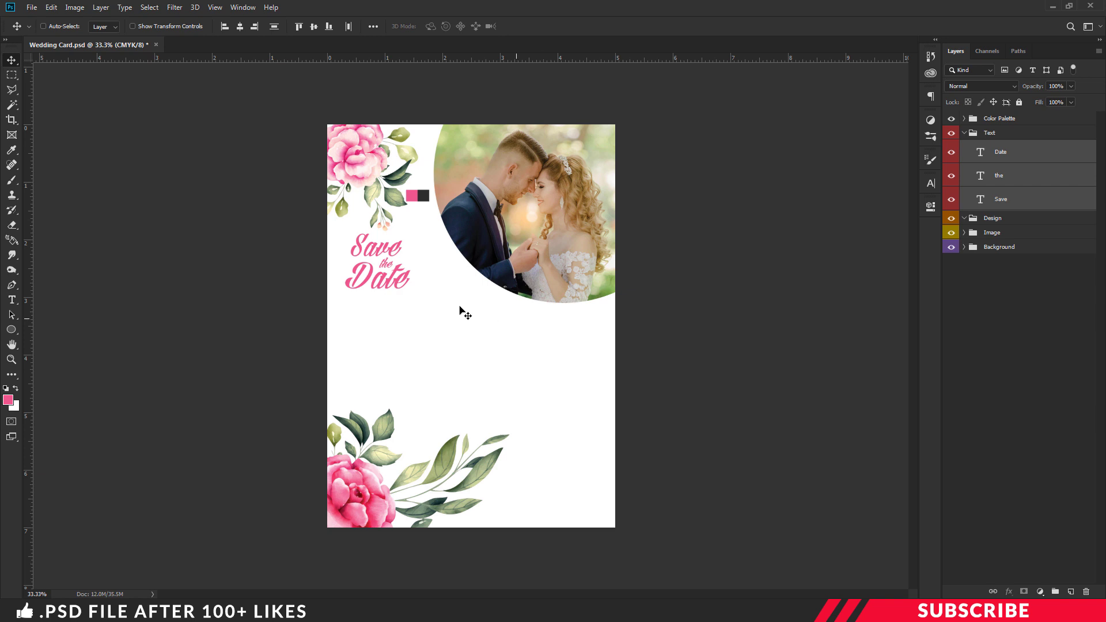
pyautogui.click(216, 7)
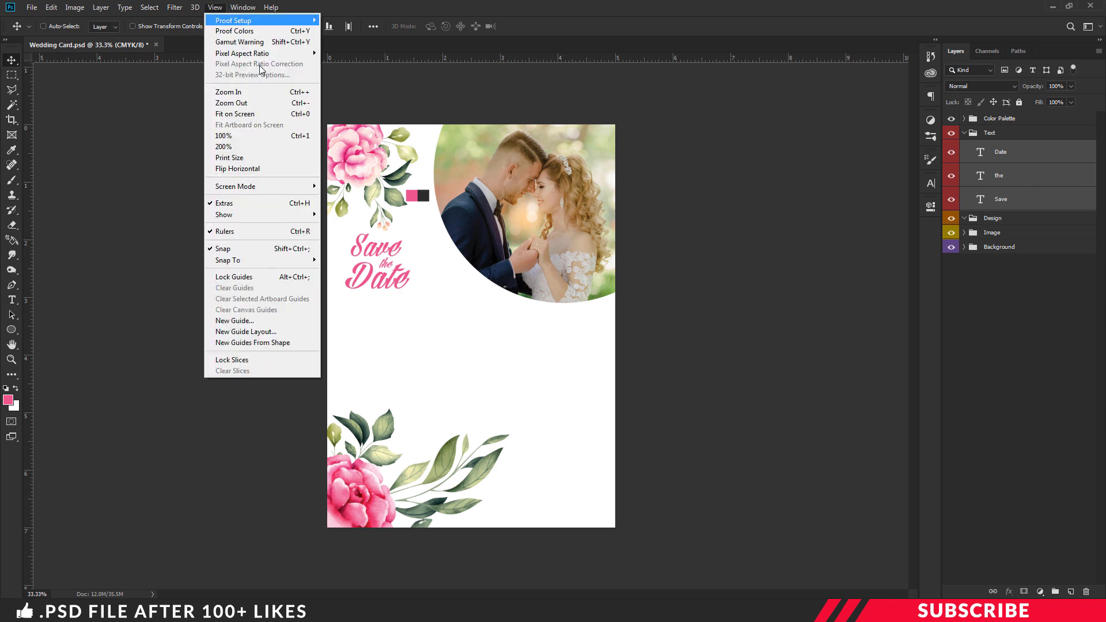
# Add a vertical guide at 50%.
pyautogui.click(262, 323)
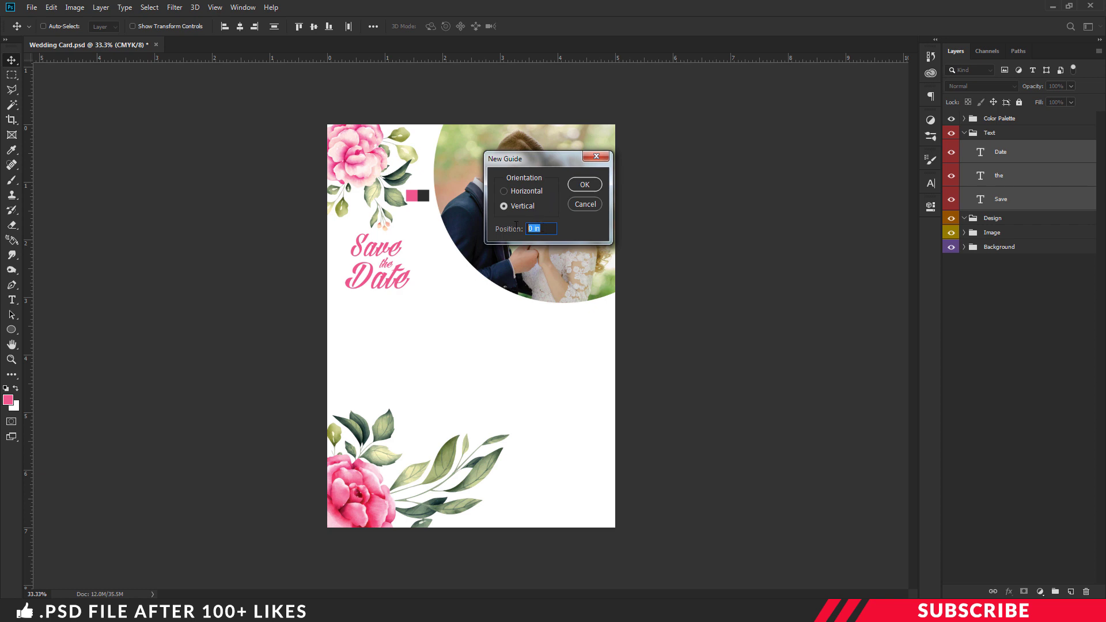
pyautogui.write('50%')
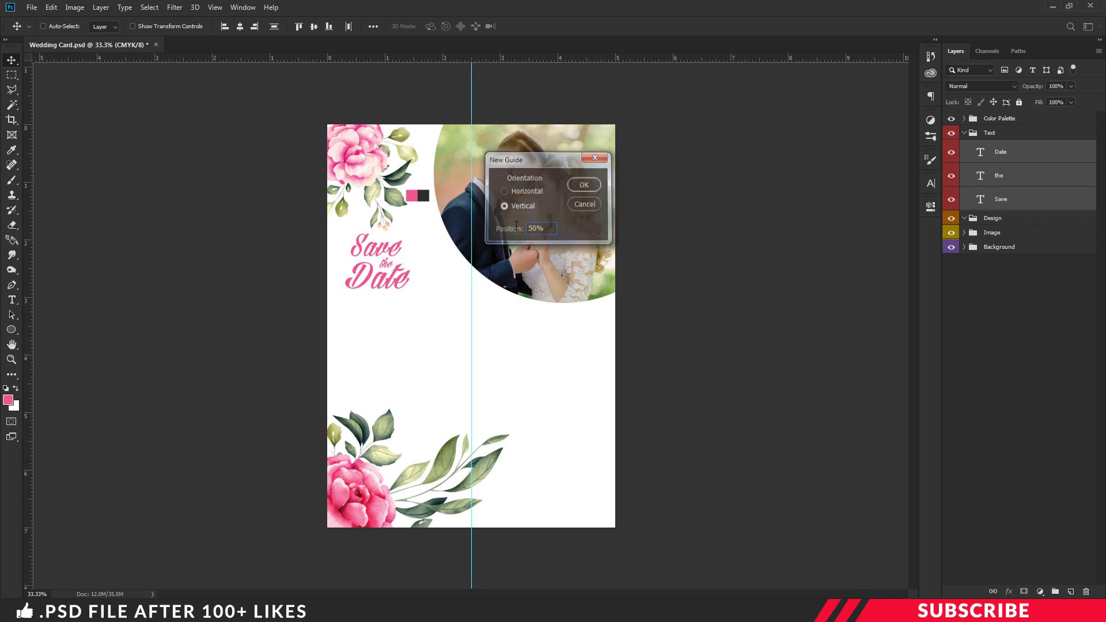
pyautogui.press('Return')
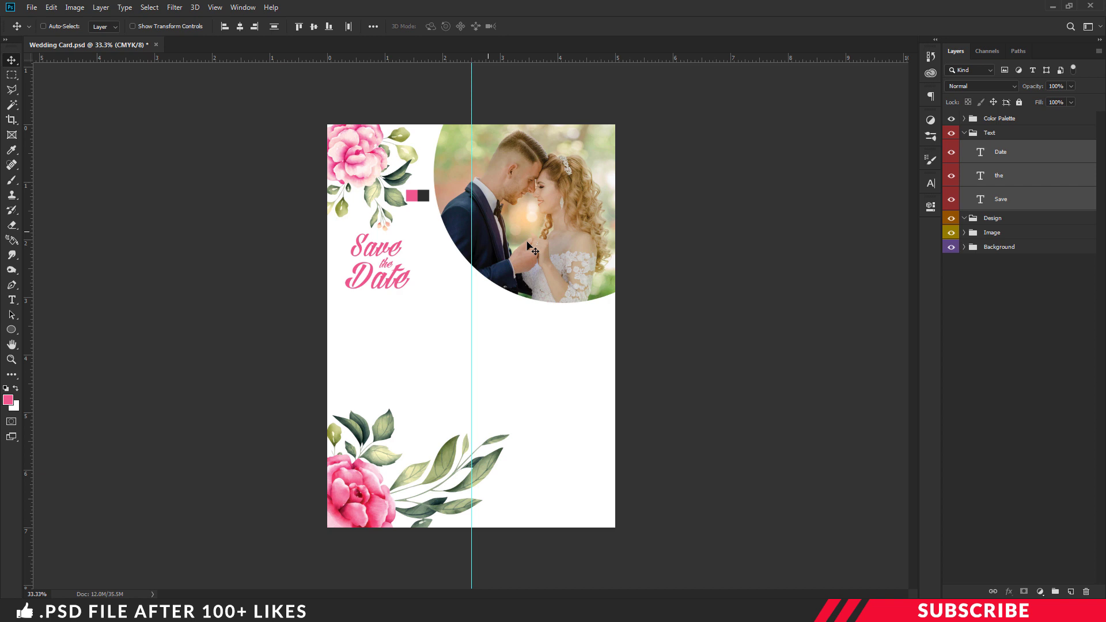
# Add a horizontal guide at 50%.
pyautogui.click(218, 8)
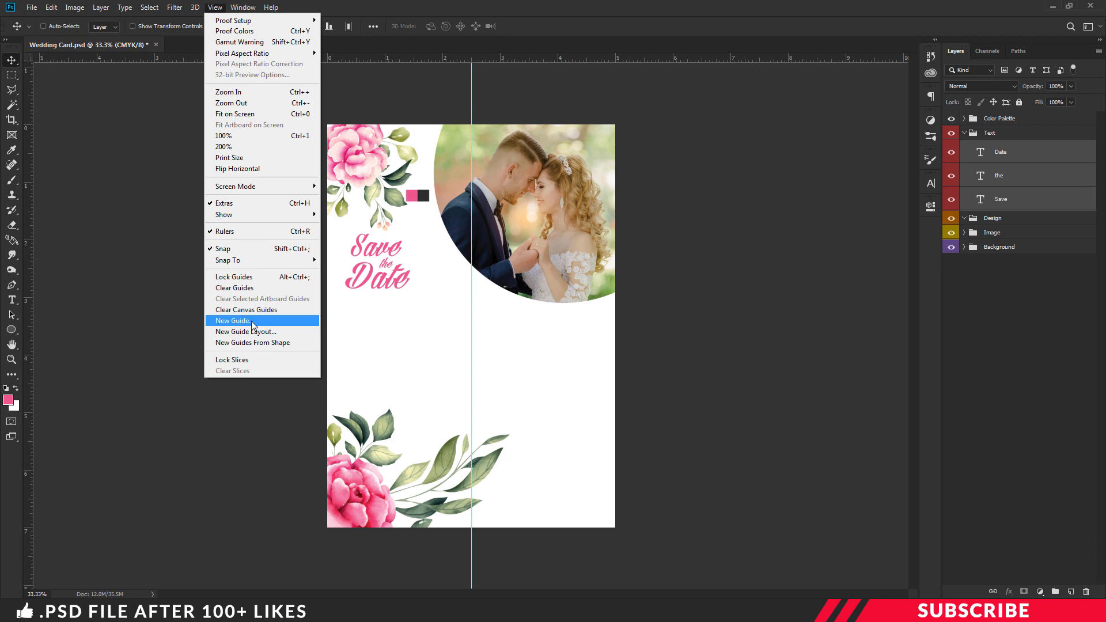
pyautogui.click(233, 321)
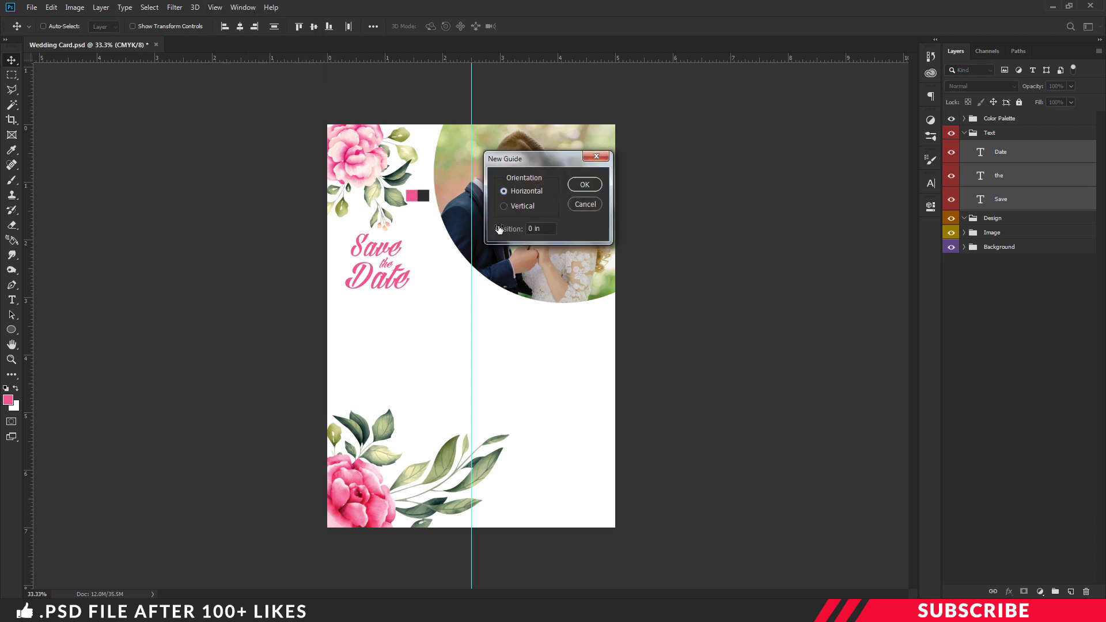
pyautogui.write('50%')
pyautogui.press('Return')
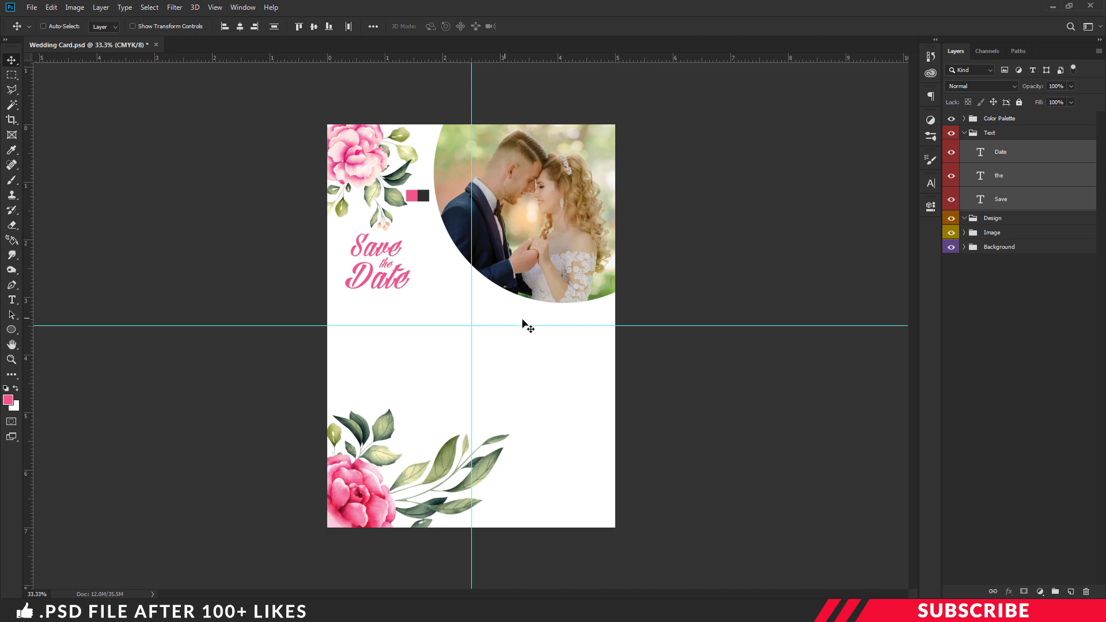
pyautogui.click(1002, 154)
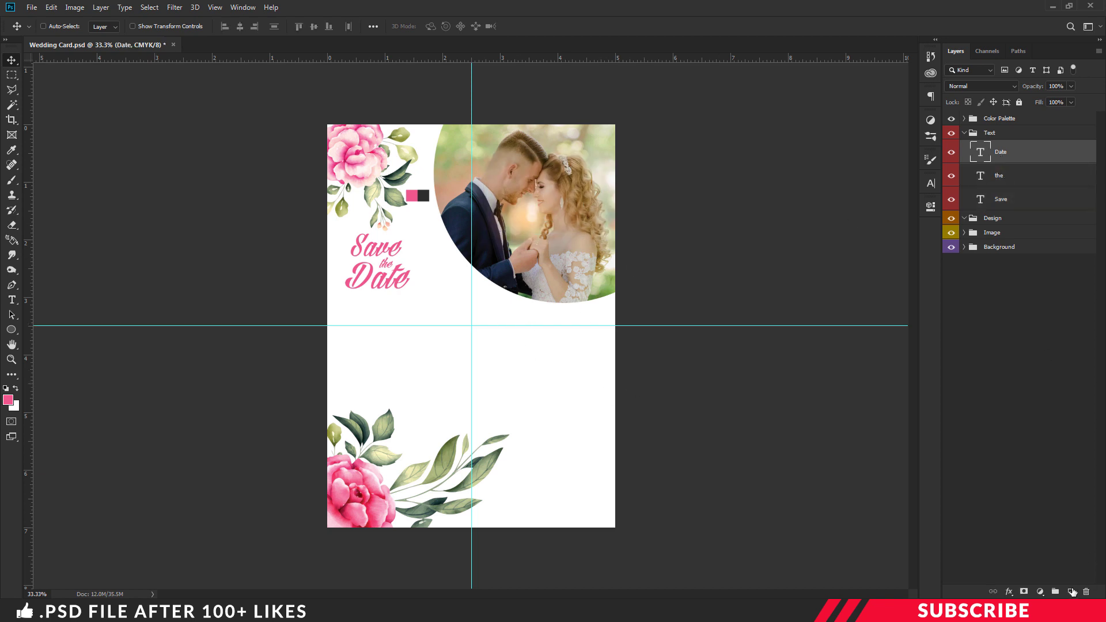
# Add a new layer and set the foreground colour to the card's dark grey swatch.
pyautogui.click(1070, 592)
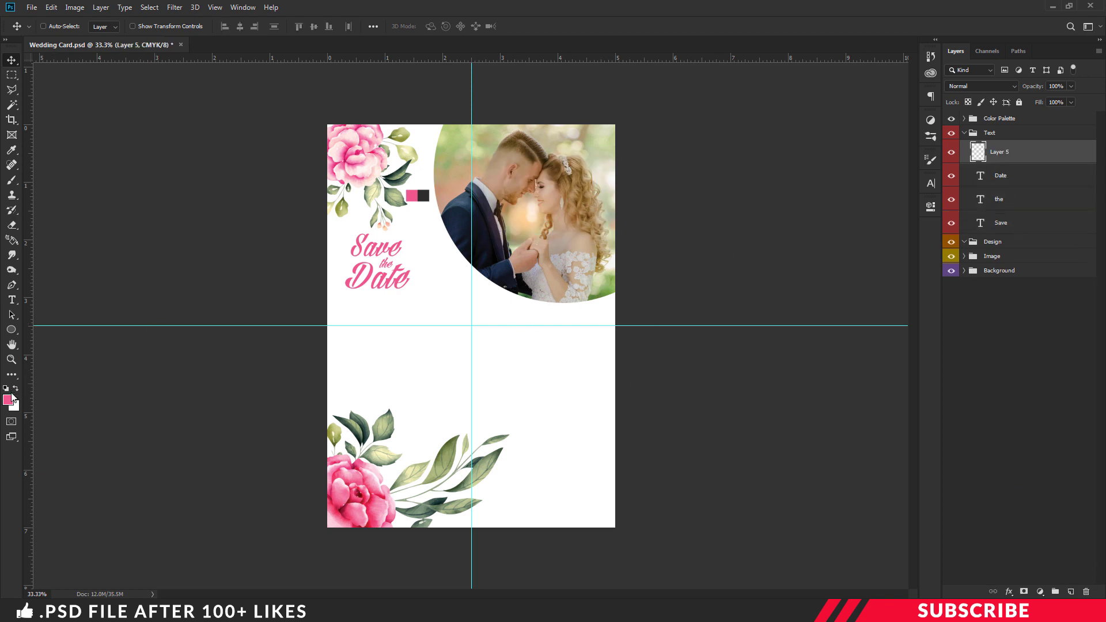
pyautogui.click(11, 399)
pyautogui.click(421, 199)
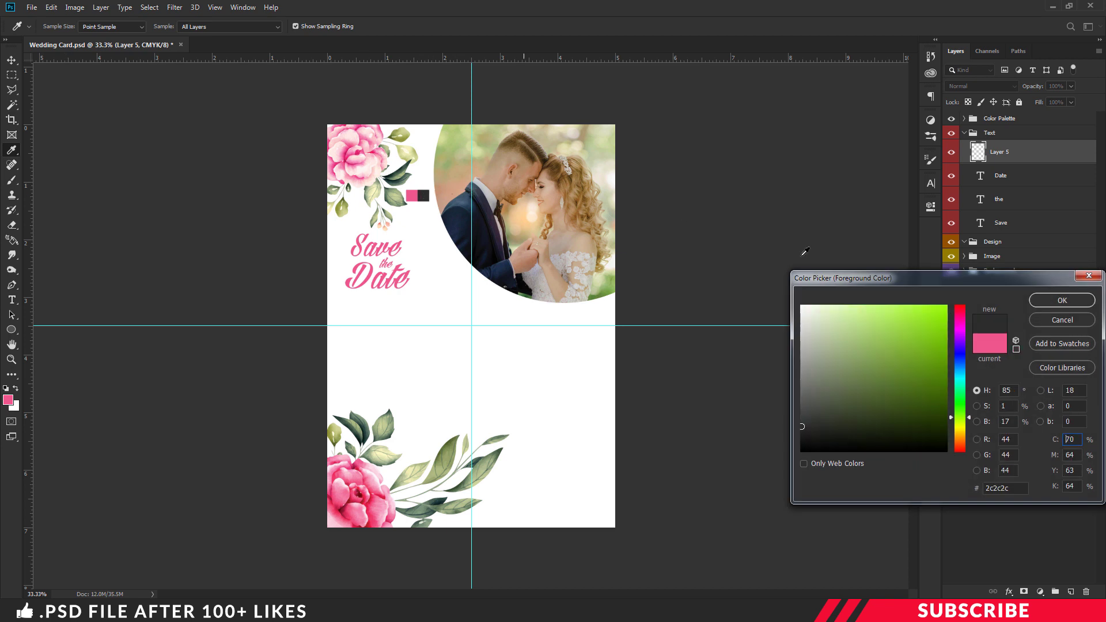
pyautogui.click(1061, 300)
# Type 'Robert' at the card's centre and nudge it slightly upward.
pyautogui.press('t')
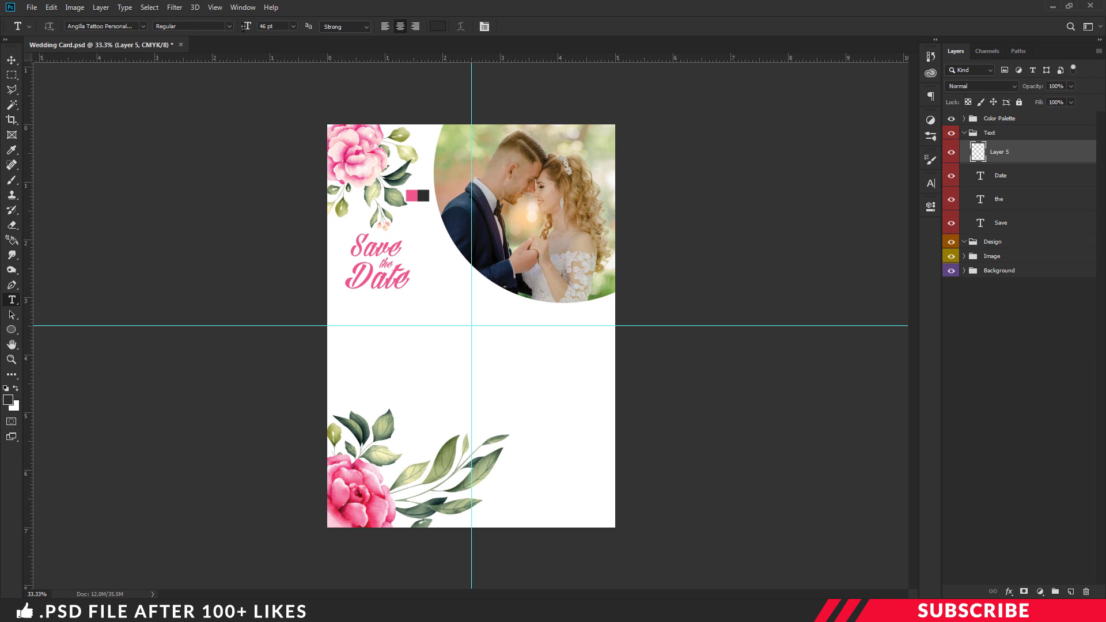
pyautogui.click(432, 337)
pyautogui.write('Robert')
pyautogui.hotkey('ctrl', 'Return')
pyautogui.hotkey('ctrl', 't')
pyautogui.hotkey('shift', 'Up')
pyautogui.hotkey('shift', 'Up')
pyautogui.press('Return')
# Duplicate Robert into a 'weds' copy at 26 pt below it.
pyautogui.hotkey('ctrl', 'j')
pyautogui.moveTo(505, 335); pyautogui.dragTo(505, 370)
pyautogui.doubleClick(505, 369)
pyautogui.write('weds')
pyautogui.hotkey('ctrl', 'a')
pyautogui.moveTo(276, 26); pyautogui.dragTo(241, 26)
pyautogui.write('26')
pyautogui.hotkey('ctrl', 'Return')
pyautogui.hotkey('ctrl', '+')
# Duplicate again into 'Sara' at 45 pt, positioned just below 'weds'.
pyautogui.hotkey('ctrl', 'j')
pyautogui.moveTo(488, 362); pyautogui.dragTo(489, 397)
pyautogui.doubleClick(488, 399)
pyautogui.moveTo(275, 26); pyautogui.dragTo(238, 27)
pyautogui.write('45')
pyautogui.press('Return')
pyautogui.write('Sara')
pyautogui.hotkey('ctrl', 'Return')
pyautogui.moveTo(489, 398); pyautogui.dragTo(478, 409)
pyautogui.press('Up')
pyautogui.press('Up')
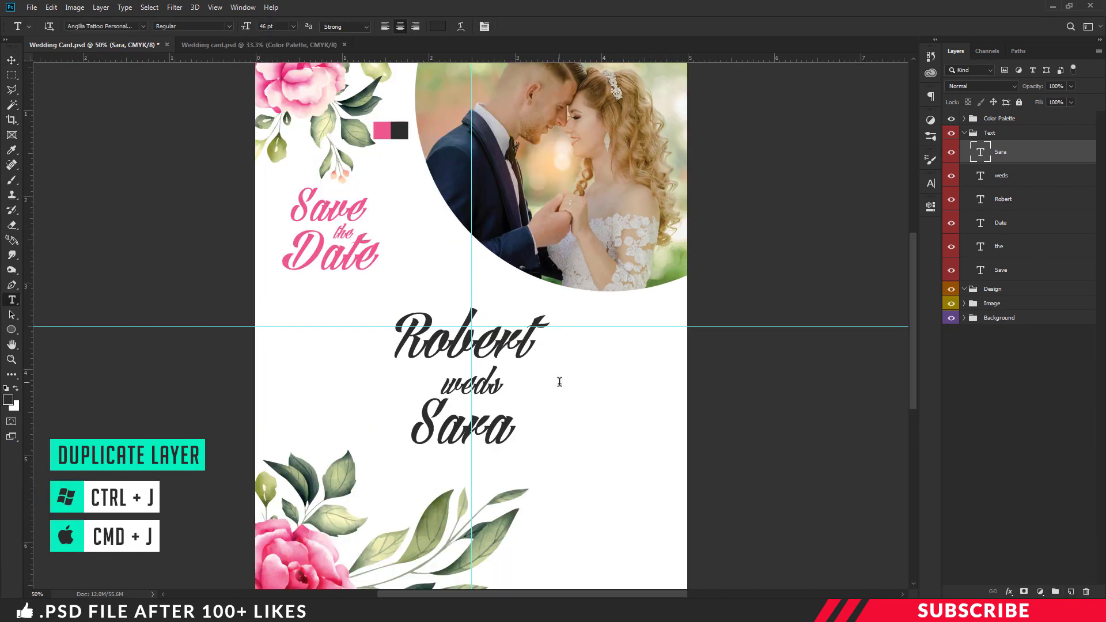
pyautogui.click(560, 382)
# Commit swash character '1' and move it up and right toward Robert.
pyautogui.write('1')
pyautogui.hotkey('ctrl', 'Return')
pyautogui.press('v')
pyautogui.moveTo(552, 393); pyautogui.dragTo(584, 379)
# Try swash characters 2, 3 and 4, then settle on 5, the longer, flatter swash.
pyautogui.press('t')
pyautogui.click(583, 375)
pyautogui.hotkey('ctrl', 'a')
pyautogui.write('2')
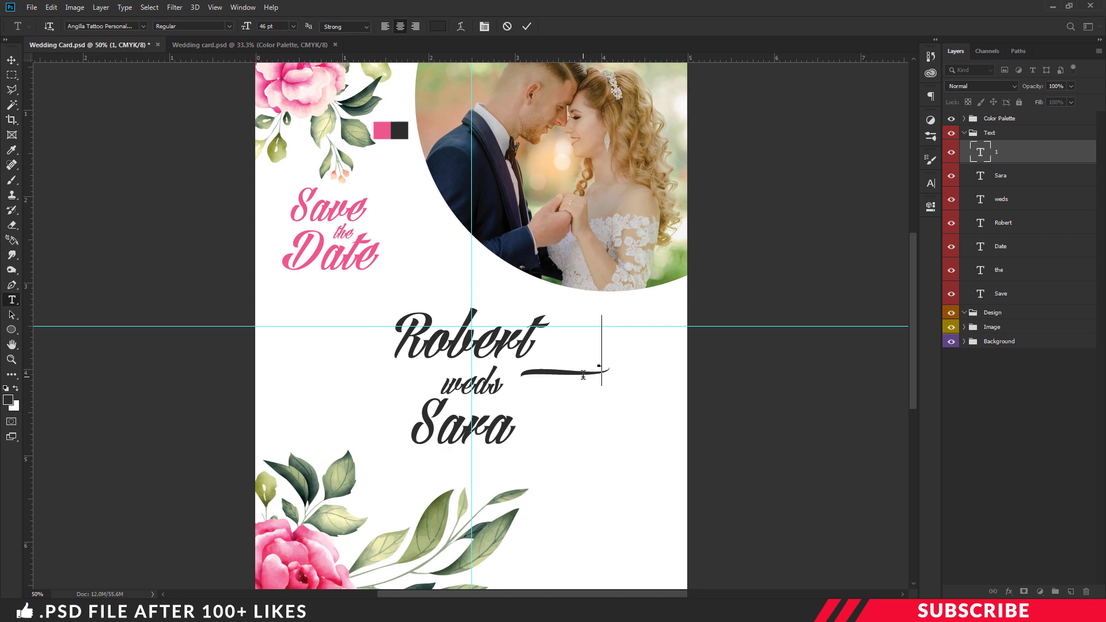
pyautogui.hotkey('ctrl', 'a')
pyautogui.press('BackSpace')
pyautogui.write('3')
pyautogui.hotkey('ctrl', 'a')
pyautogui.press('BackSpace')
pyautogui.write('4')
pyautogui.hotkey('ctrl', 'a')
pyautogui.press('BackSpace')
pyautogui.write('5')
pyautogui.hotkey('ctrl', 'Return')
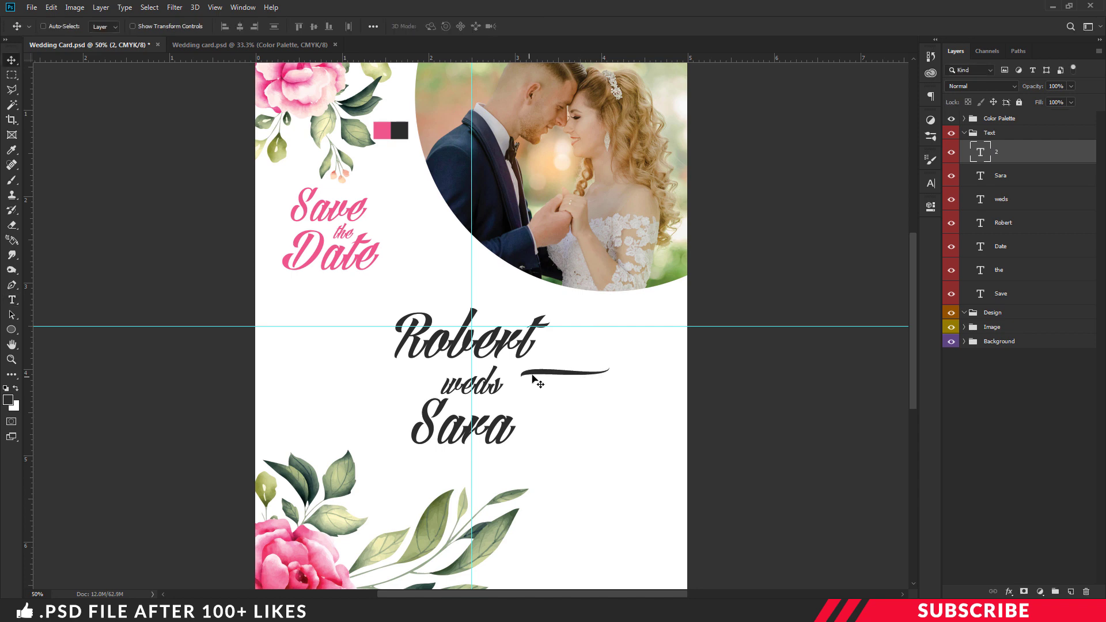
# Enlarge the swash to 38 pt and place it above the name Robert.
pyautogui.press('t')
pyautogui.click(577, 370)
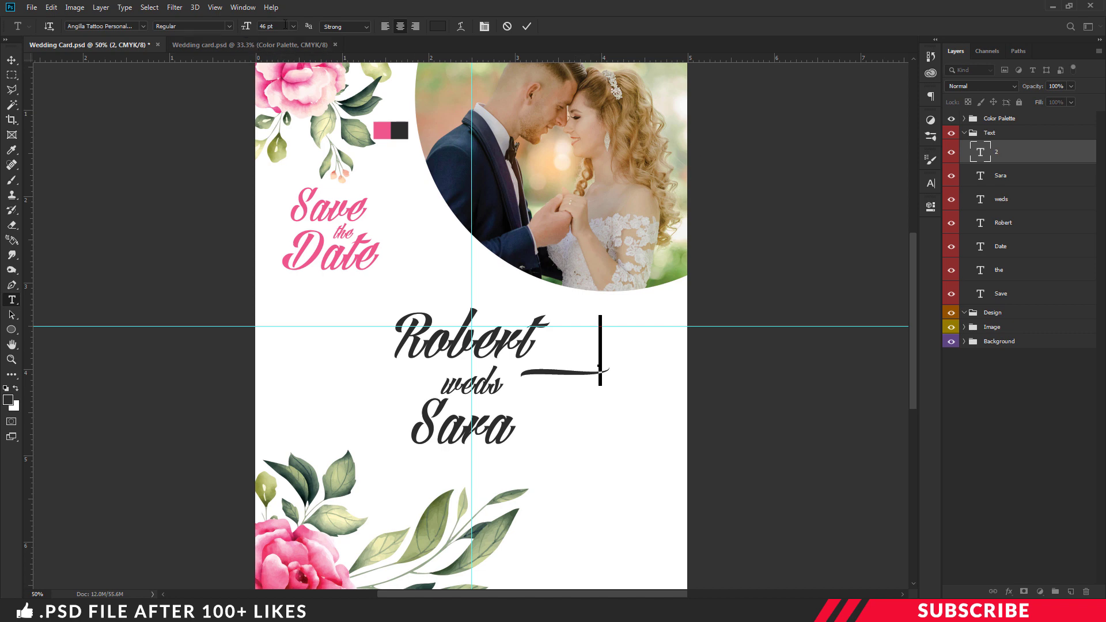
pyautogui.press('Return')
pyautogui.hotkey('ctrl', 'Return')
pyautogui.moveTo(570, 375); pyautogui.dragTo(428, 308)
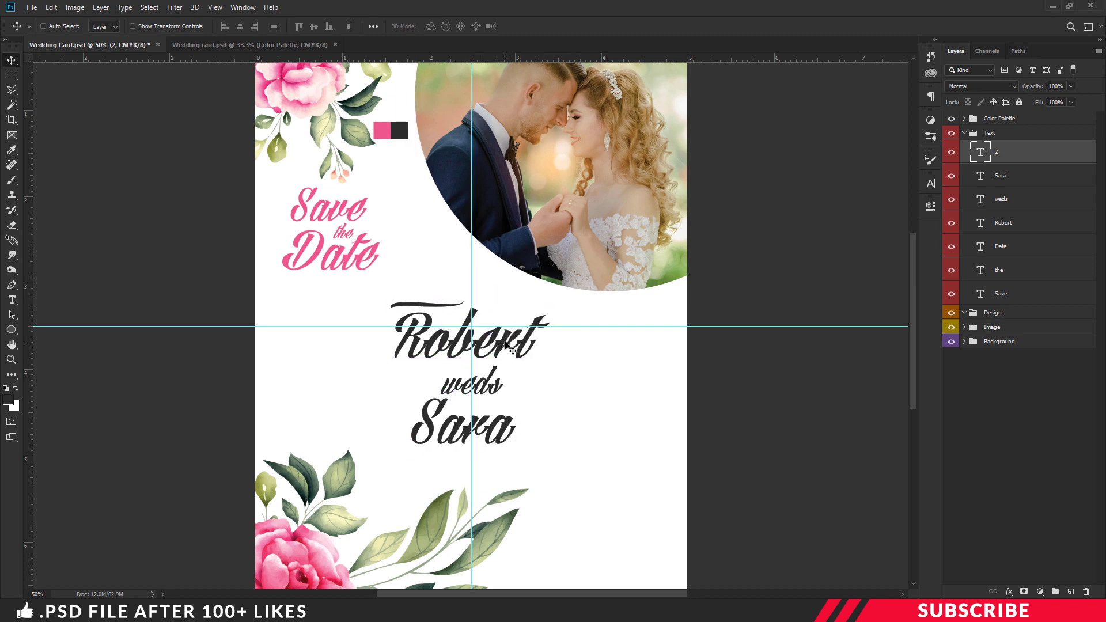
# Duplicate the swash with Ctrl+J, drag the copy beneath Sara, and zoom out.
pyautogui.hotkey('ctrl', 'j')
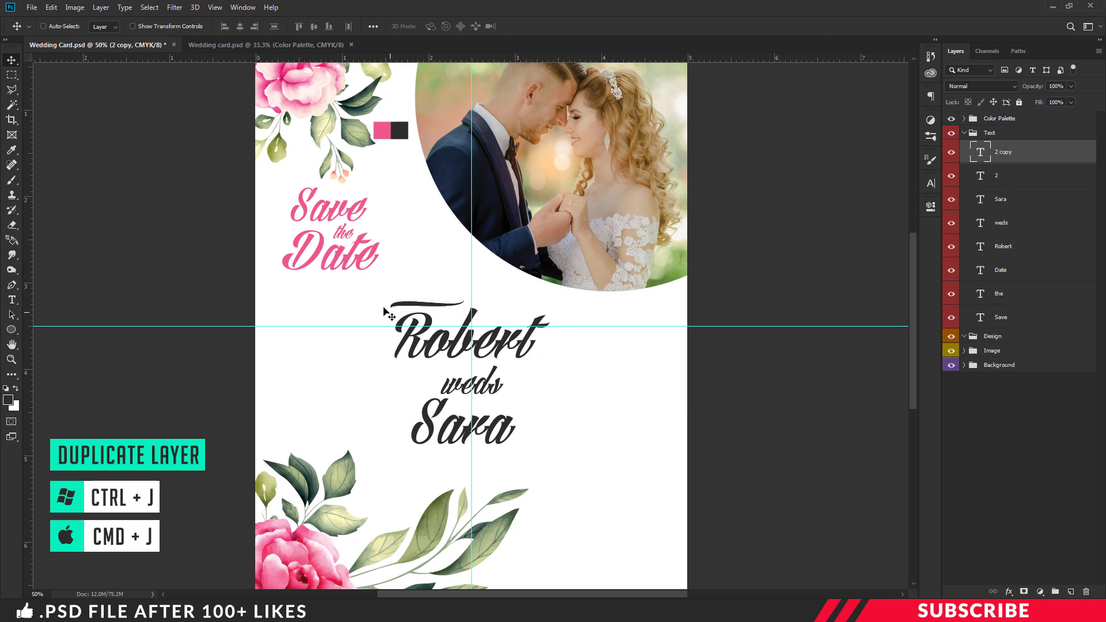
pyautogui.moveTo(436, 311); pyautogui.dragTo(514, 458)
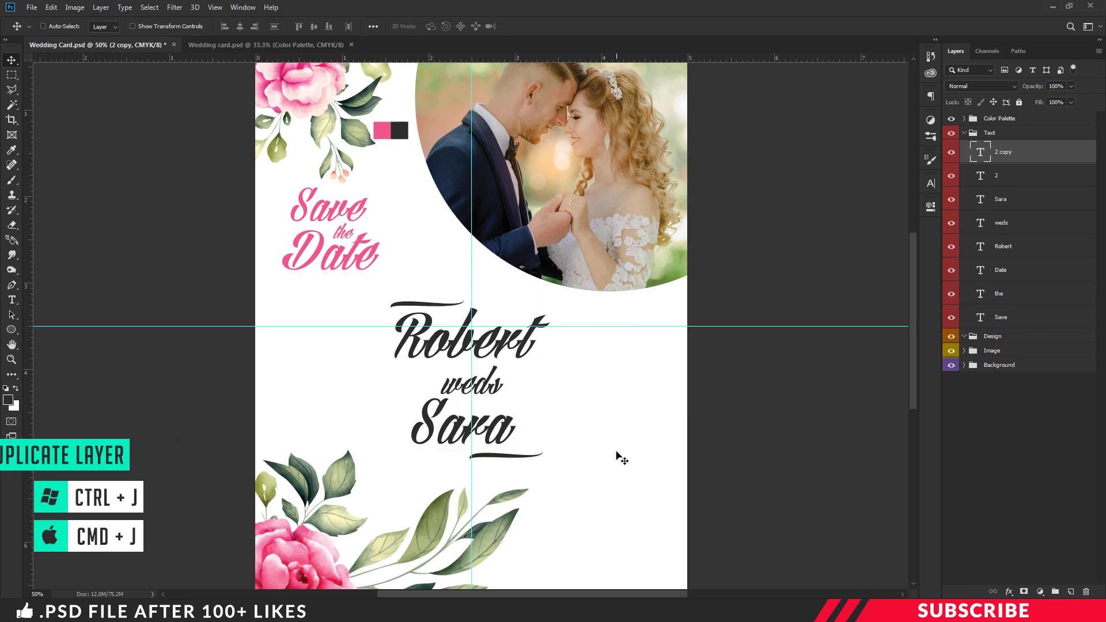
pyautogui.hotkey('alt', '[')
pyautogui.hotkey('ctrl', '-')
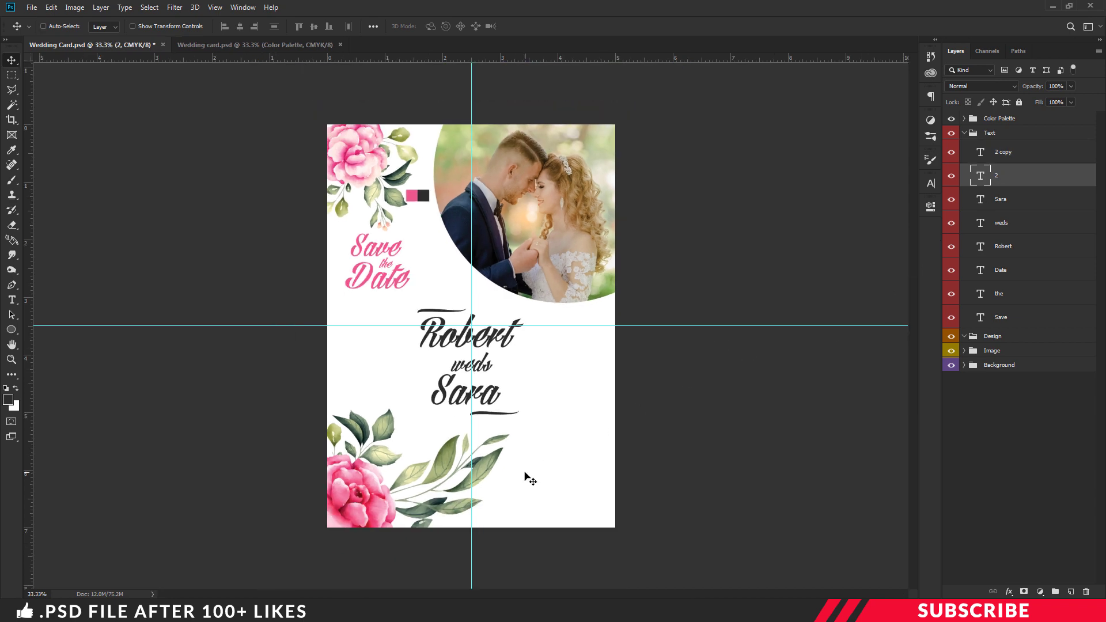
# Add a layer above 2 copy, sample the palette's pink as foreground, and hide the Color Palette group.
pyautogui.click(1023, 156)
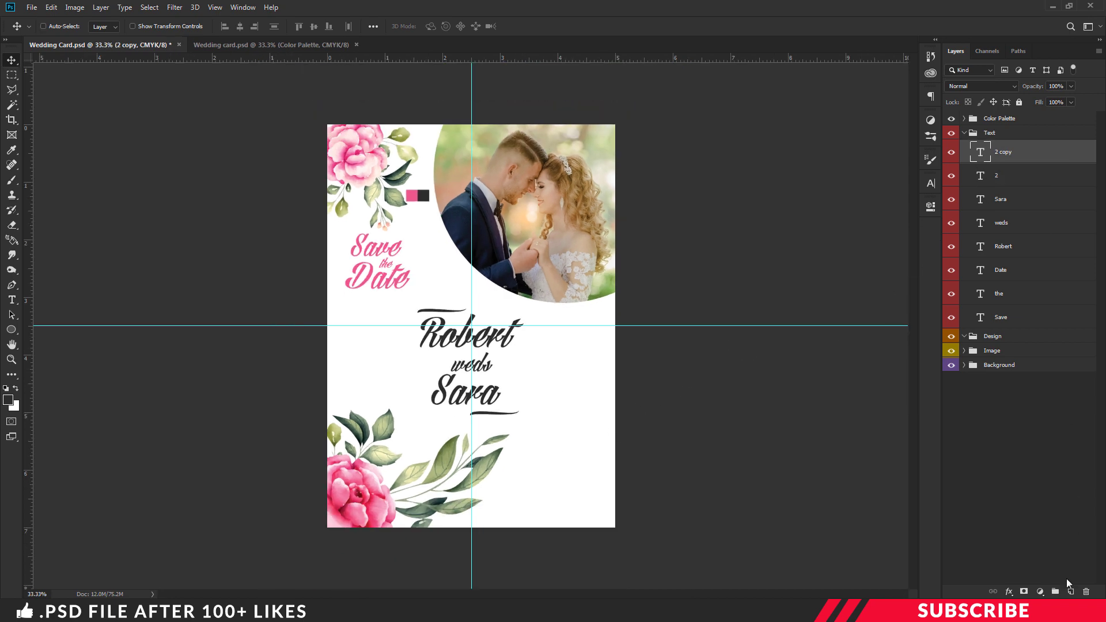
pyautogui.click(1070, 592)
pyautogui.press('i')
pyautogui.click(8, 400)
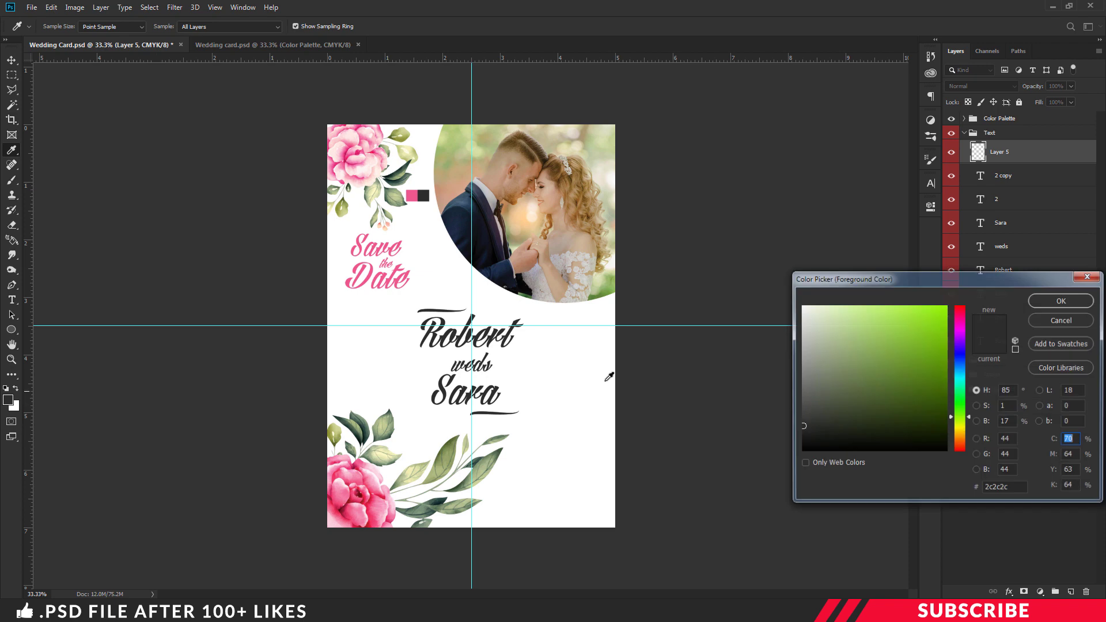
pyautogui.click(412, 194)
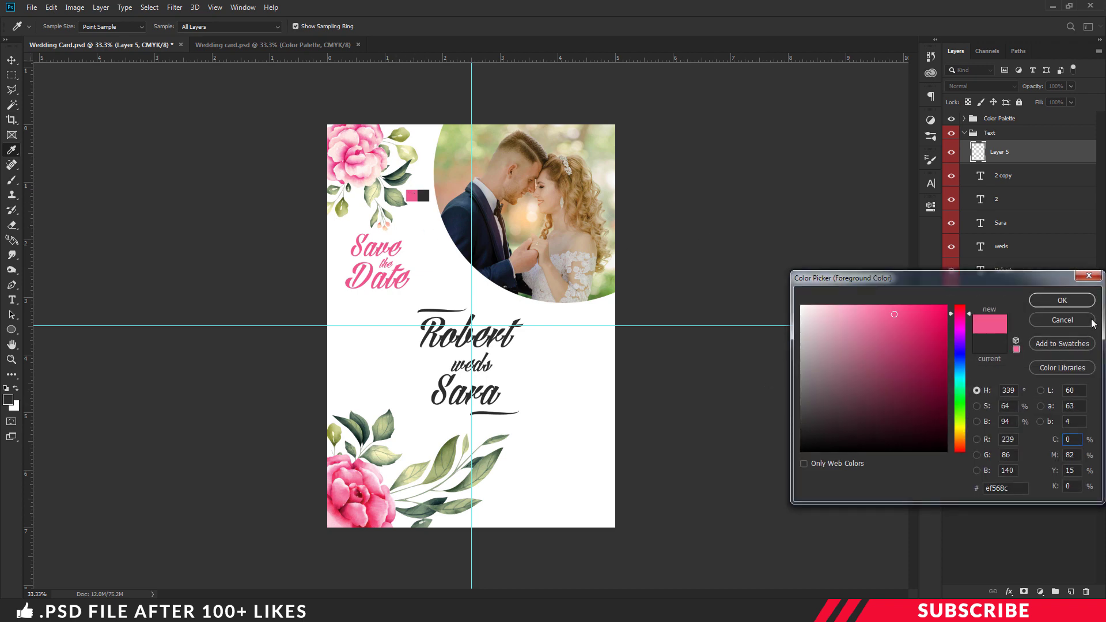
pyautogui.click(1061, 300)
pyautogui.press('t')
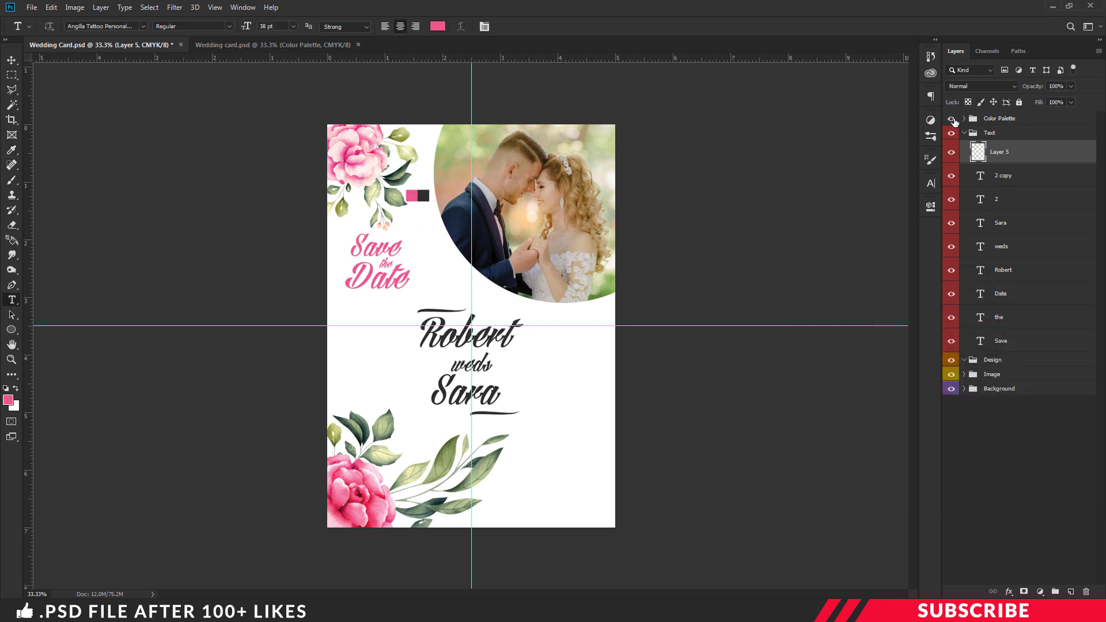
pyautogui.click(951, 119)
# Set the Type tool font to Lato Italic.
pyautogui.click(128, 25)
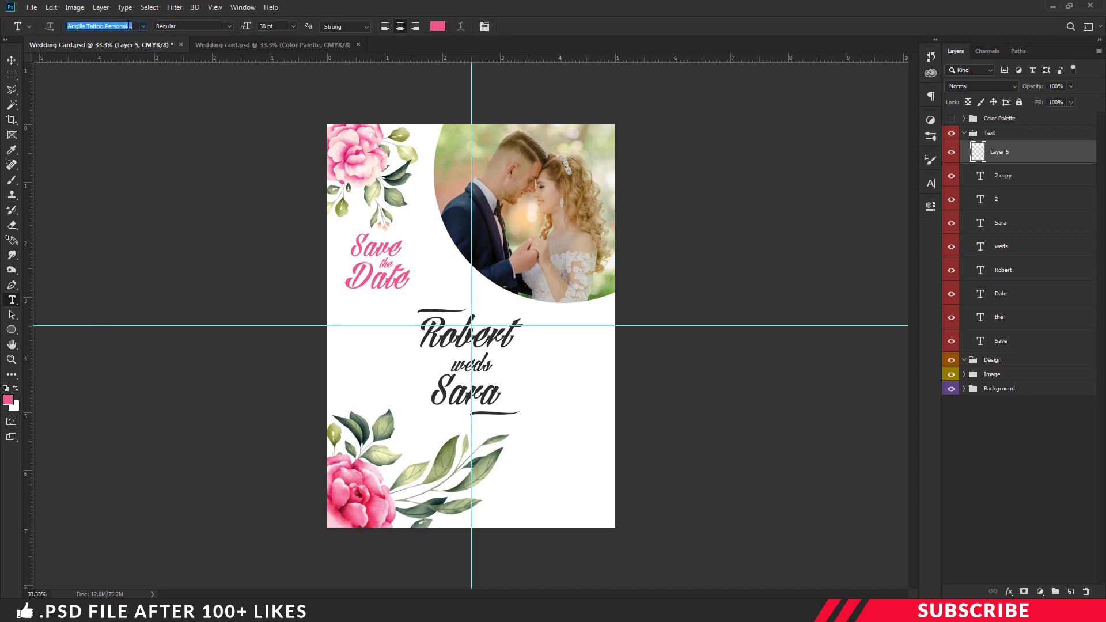
pyautogui.write('lato')
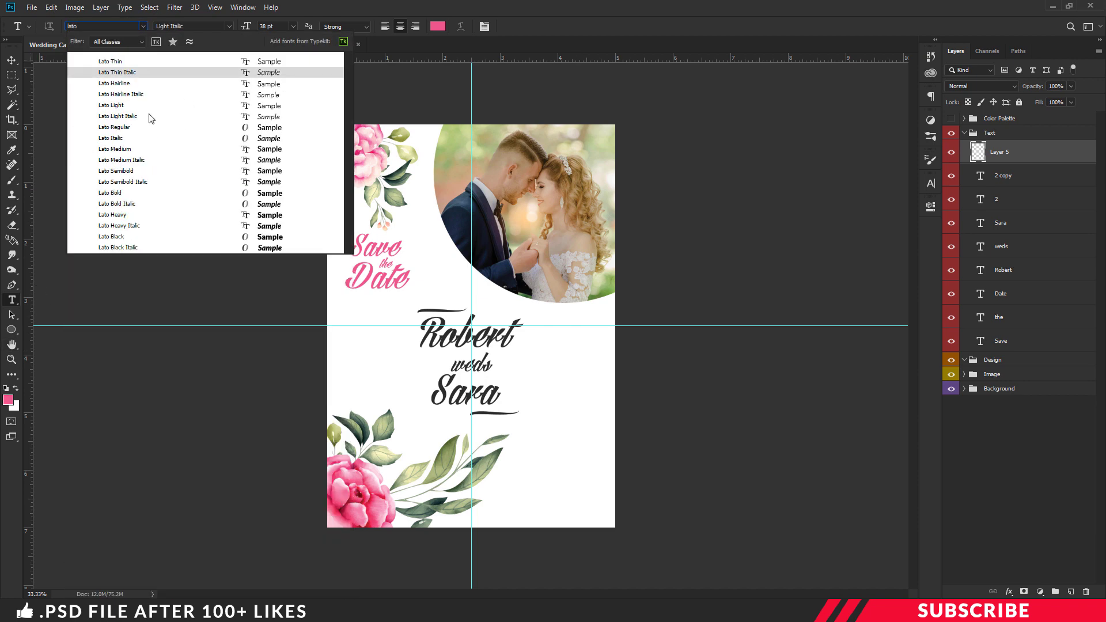
pyautogui.click(128, 127)
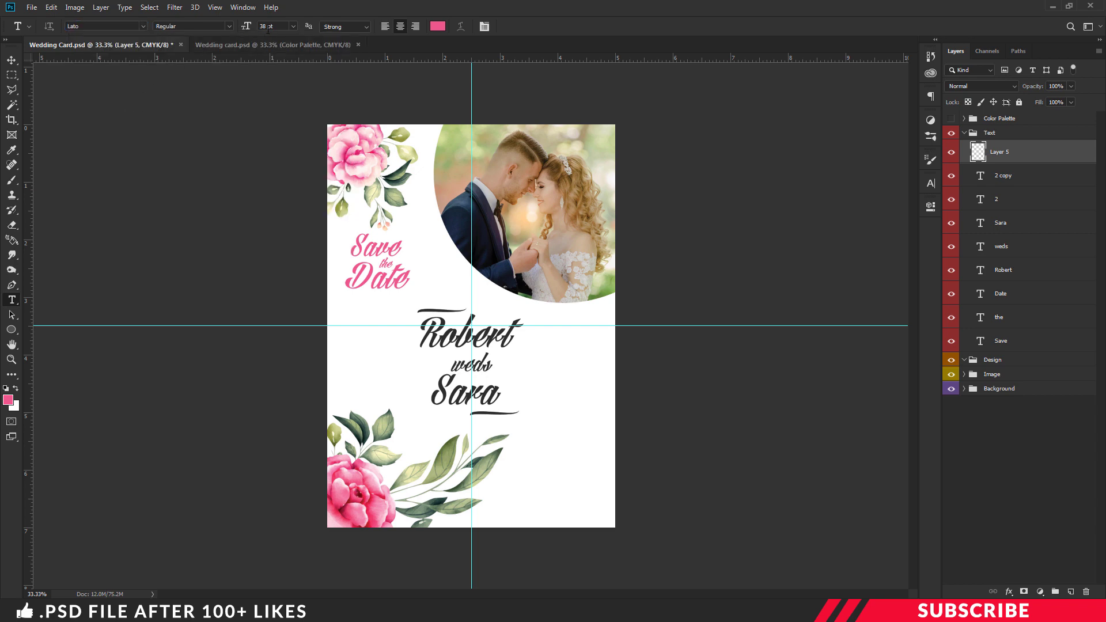
pyautogui.click(202, 25)
pyautogui.click(196, 86)
# Add the text '24th DEC' and move it toward the lower right of the card.
pyautogui.click(545, 464)
pyautogui.write('24th DEC')
pyautogui.hotkey('ctrl', 'Return')
pyautogui.hotkey('ctrl', '+')
pyautogui.scroll(-3, 597, 440)
pyautogui.press('v')
pyautogui.moveTo(590, 431); pyautogui.dragTo(616, 463)
# Add the line 'AT 11 AM, MARY HALL,NYC', fixing a typo, and scale down the date and venue lines.
pyautogui.press('t')
pyautogui.click(617, 462)
pyautogui.hotkey('ctrl', 'a')
pyautogui.write('AT 11 AM, MARY HALL<NYC')
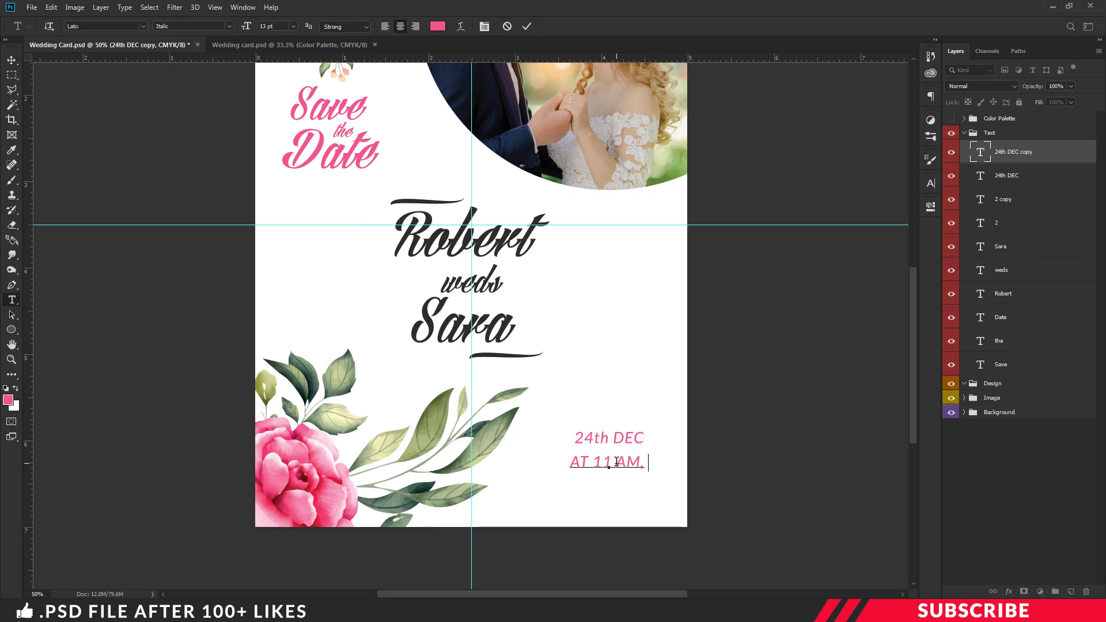
pyautogui.click(680, 462)
pyautogui.press('BackSpace')
pyautogui.write(',NYC')
pyautogui.hotkey('ctrl', 'Return')
pyautogui.hotkey('ctrl', 't')
pyautogui.moveTo(687, 470); pyautogui.dragTo(616, 497)
# Add 'DINNER TO FOLLOW' as a line below the venue.
pyautogui.press('Return')
pyautogui.click(1013, 153)
pyautogui.doubleClick(619, 495)
pyautogui.press('BackSpace')
pyautogui.write('DINNER TO FOLLOW')
pyautogui.hotkey('ctrl', 'Return')
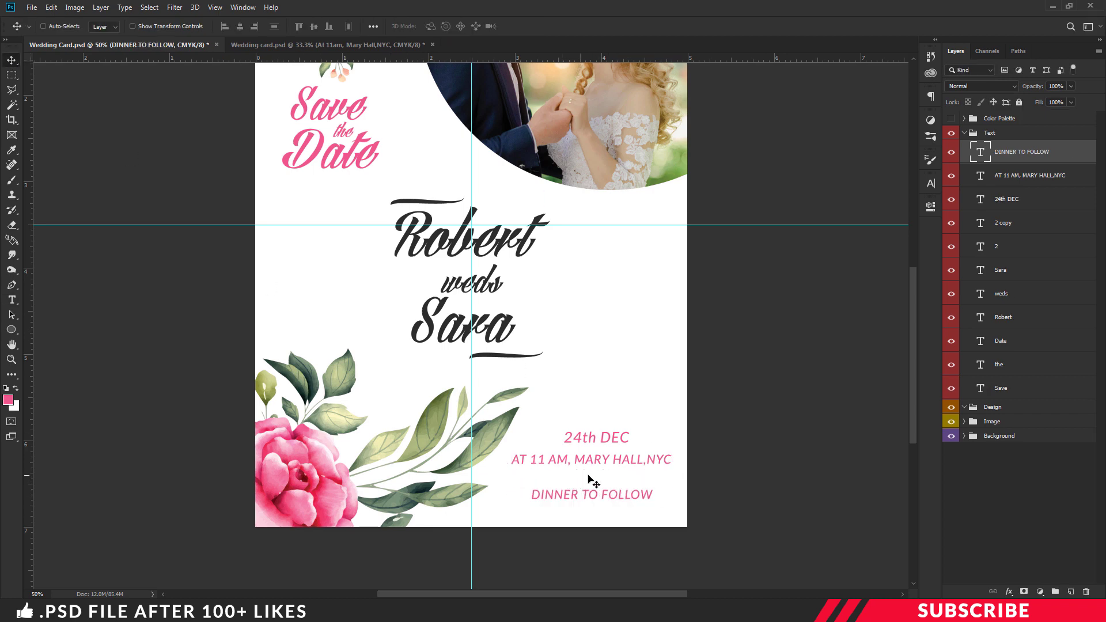
pyautogui.click(967, 134)
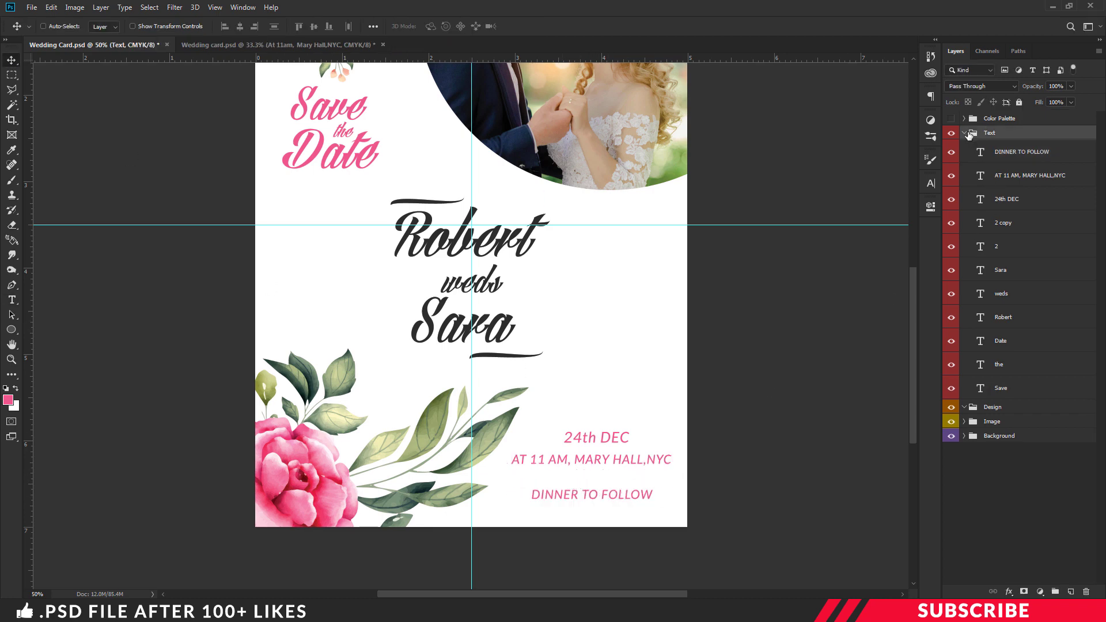
# Add a layer in the Design group and draw a pink 5 px horizontal line above DINNER TO FOLLOW.
pyautogui.click(965, 133)
pyautogui.click(985, 147)
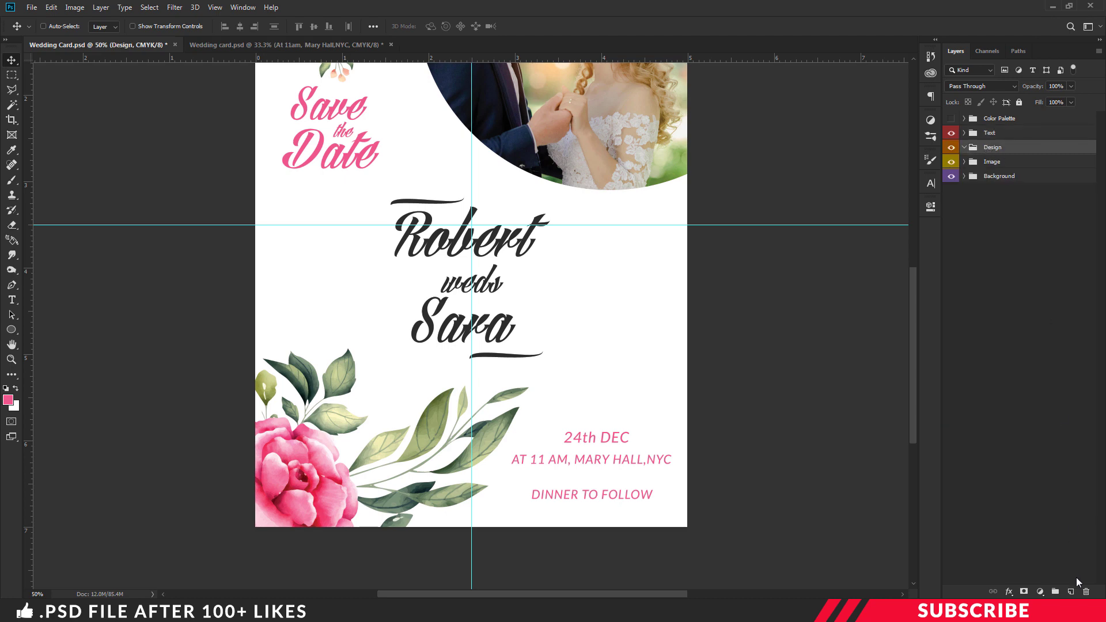
pyautogui.click(1071, 591)
pyautogui.press('u')
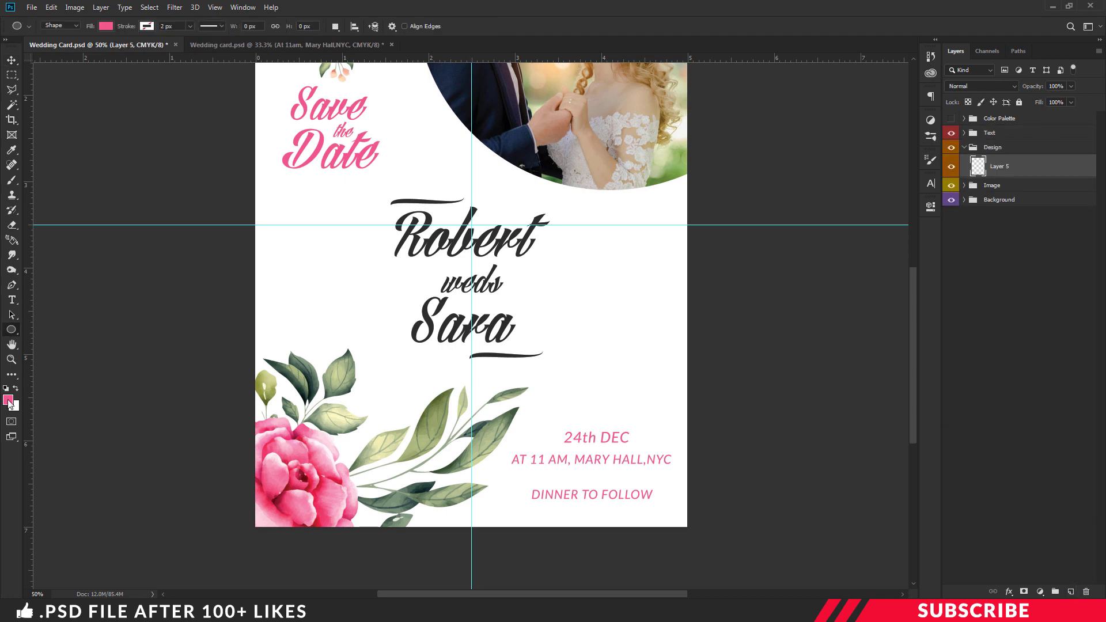
pyautogui.click(8, 399)
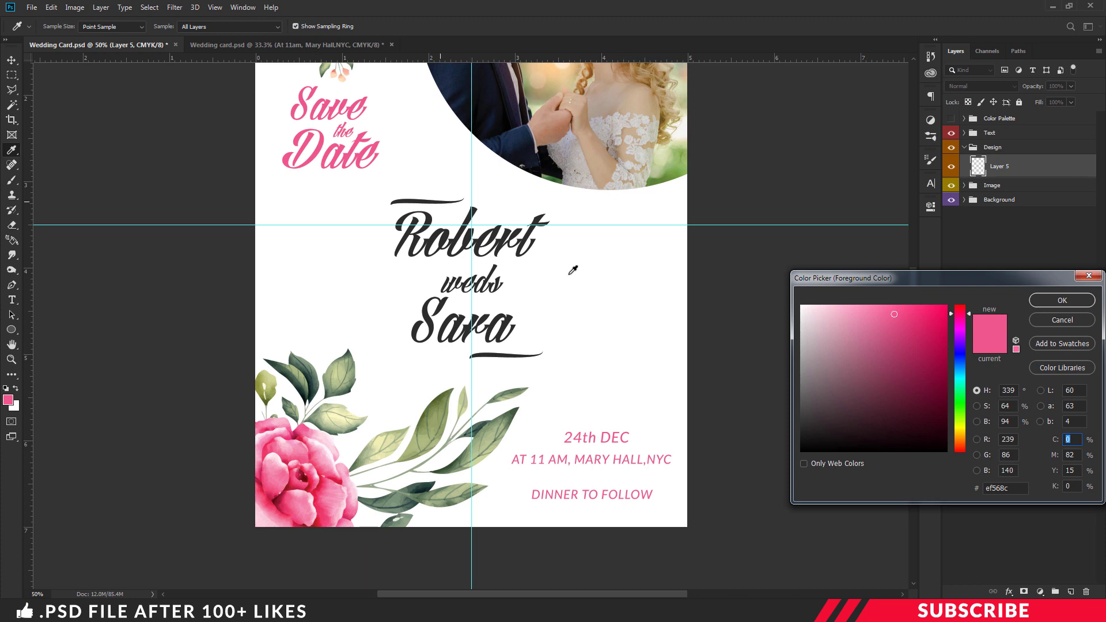
pyautogui.click(1062, 300)
pyautogui.rightClick(11, 329)
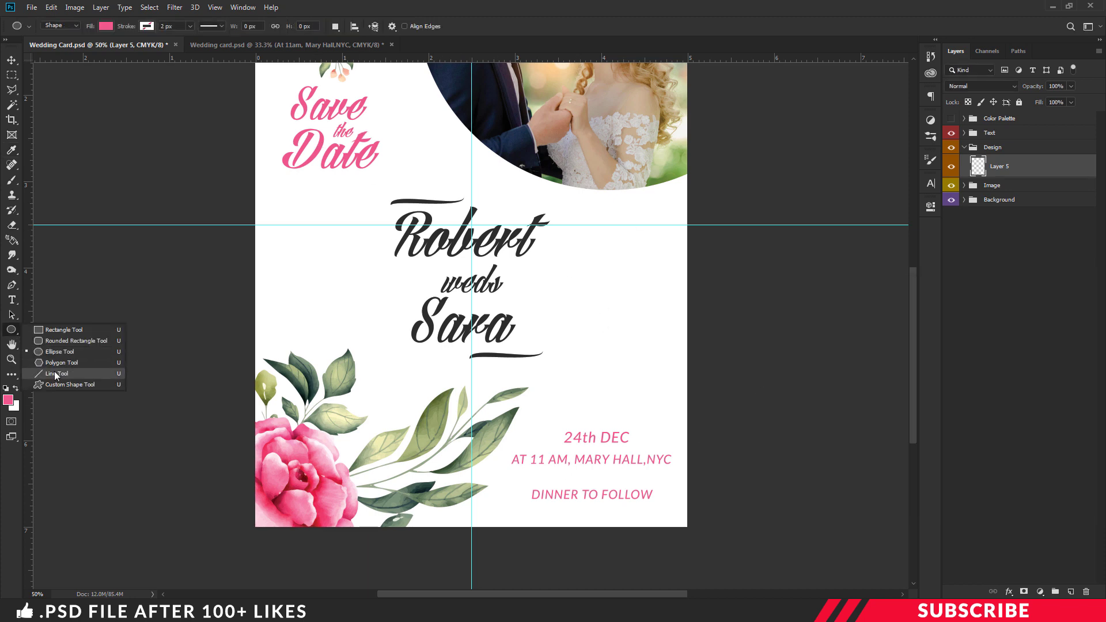
pyautogui.click(56, 375)
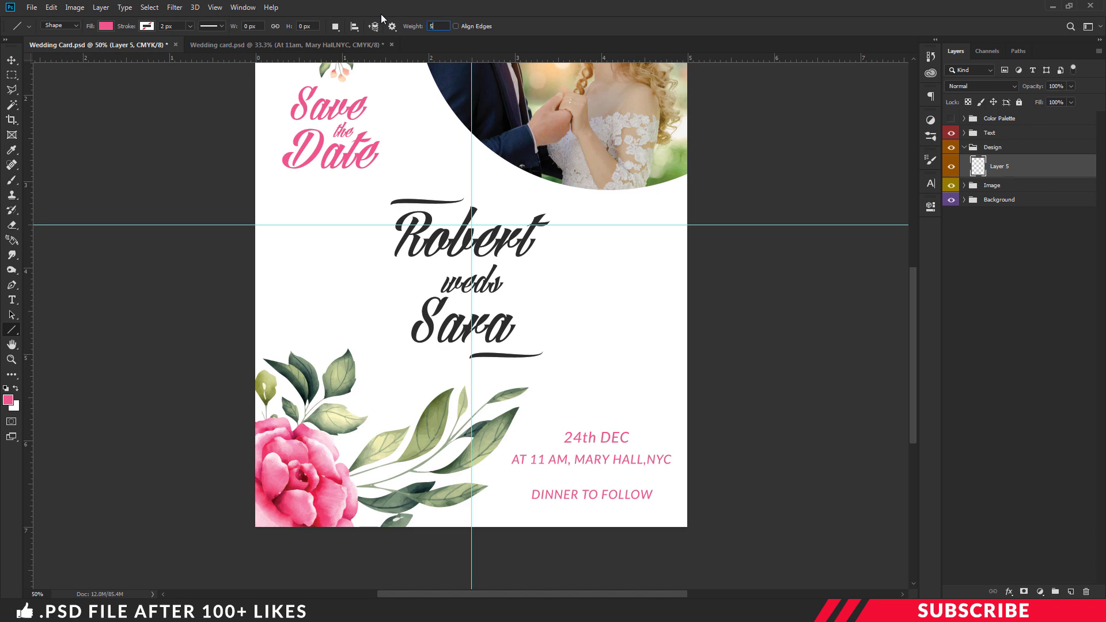
pyautogui.moveTo(557, 478); pyautogui.dragTo(633, 478)
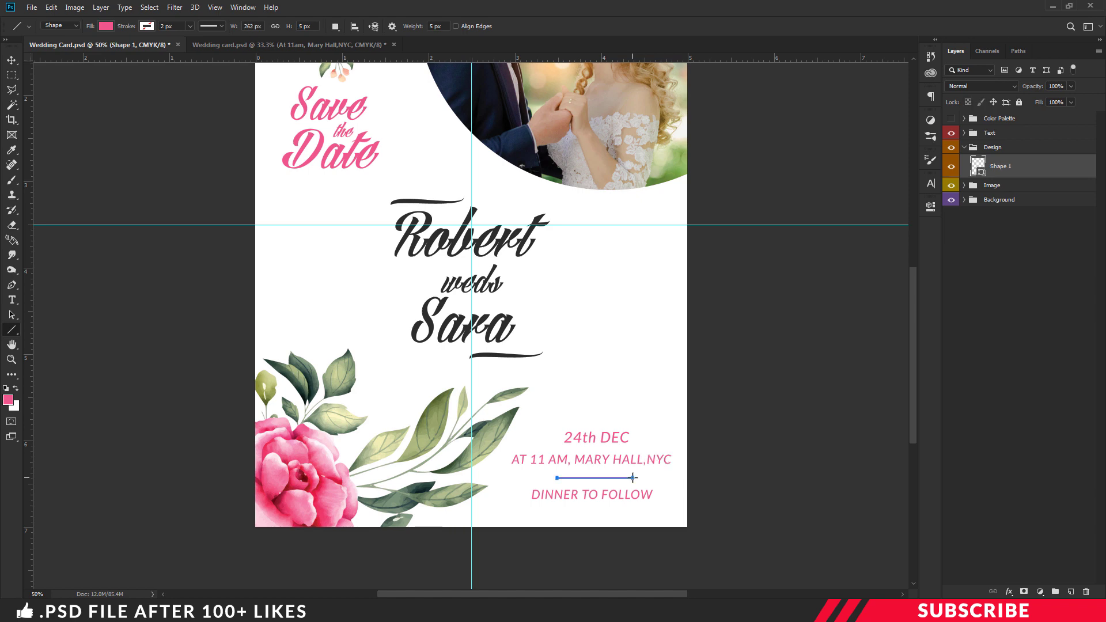
# Zoom out, hide the guides with Ctrl+;, and collapse the Design group.
pyautogui.hotkey('ctrl', '-')
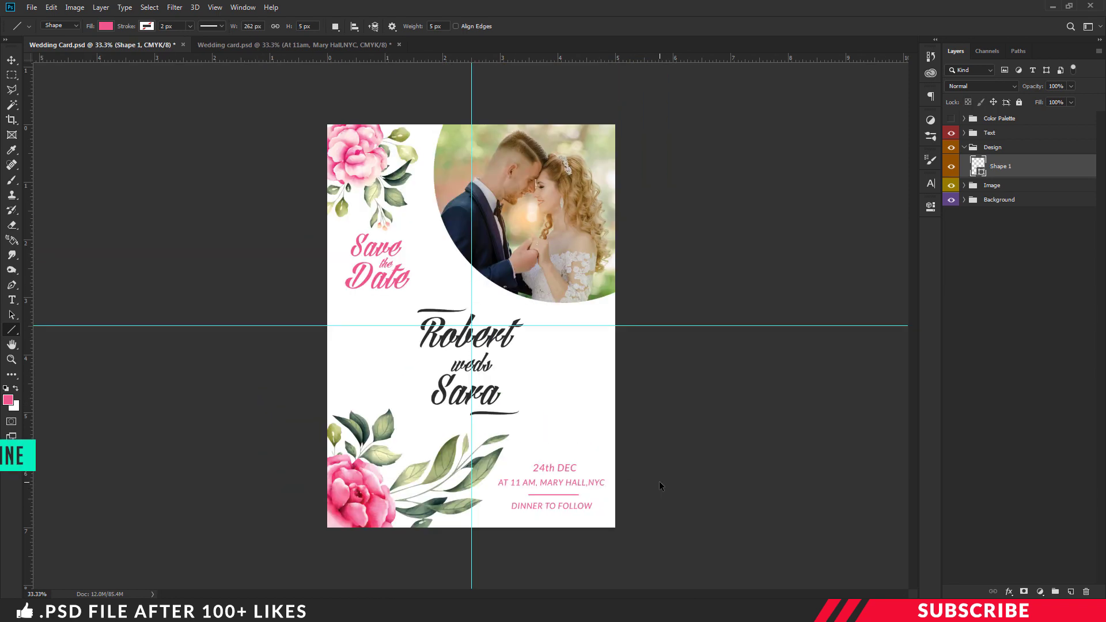
pyautogui.press('v')
pyautogui.hotkey('ctrl', ';')
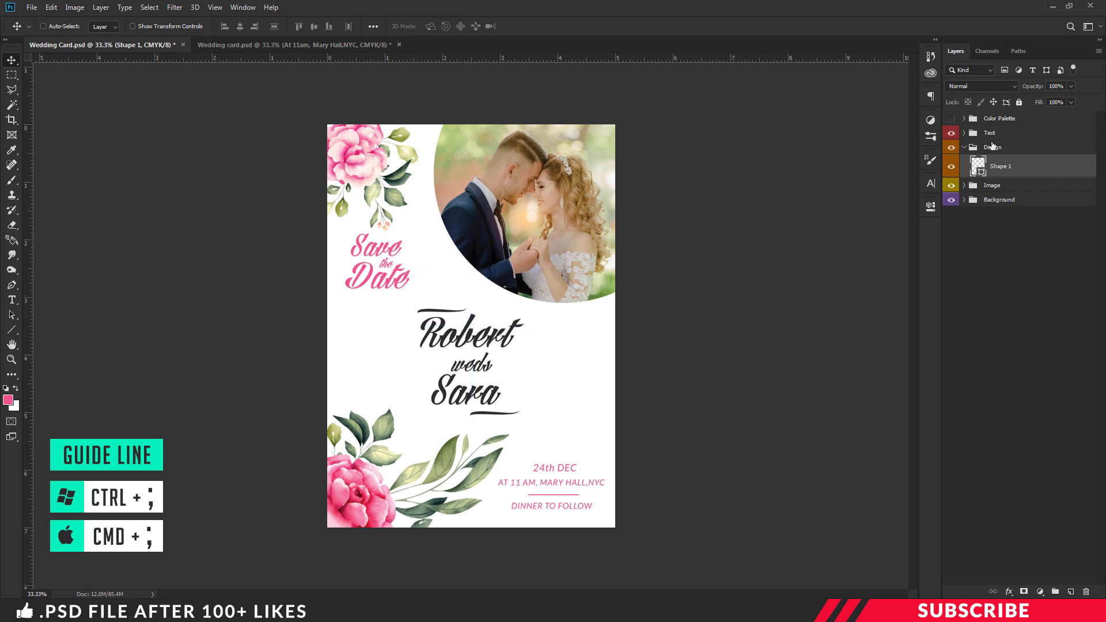
pyautogui.click(964, 148)
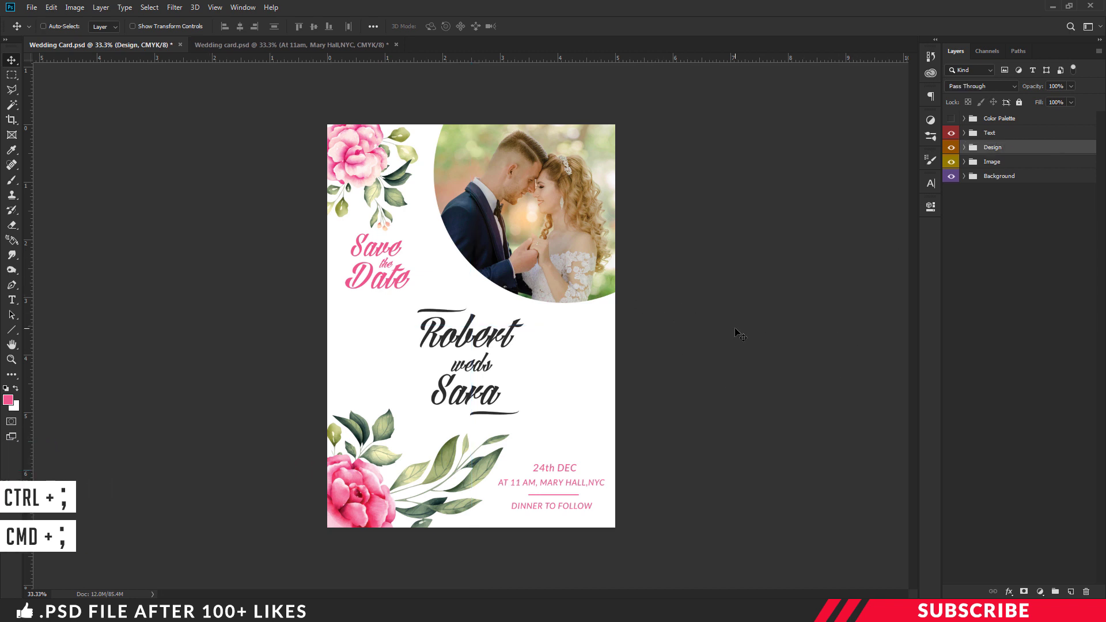